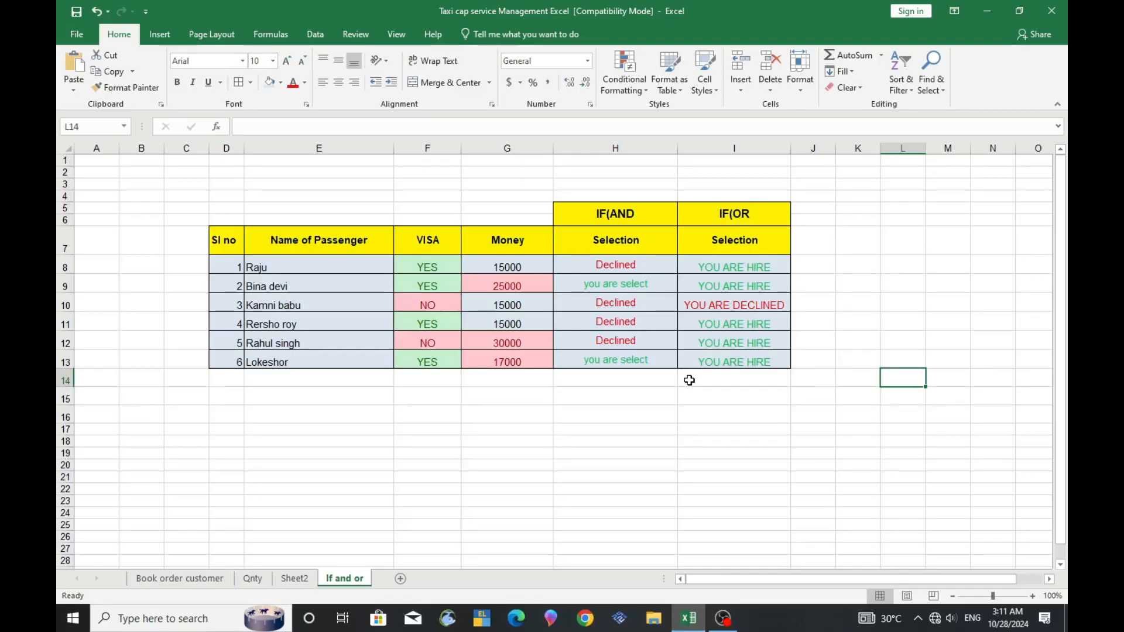
Step: Compare the IF(AND and IF(OR headings above the two Selection columns
left_click(647, 215)
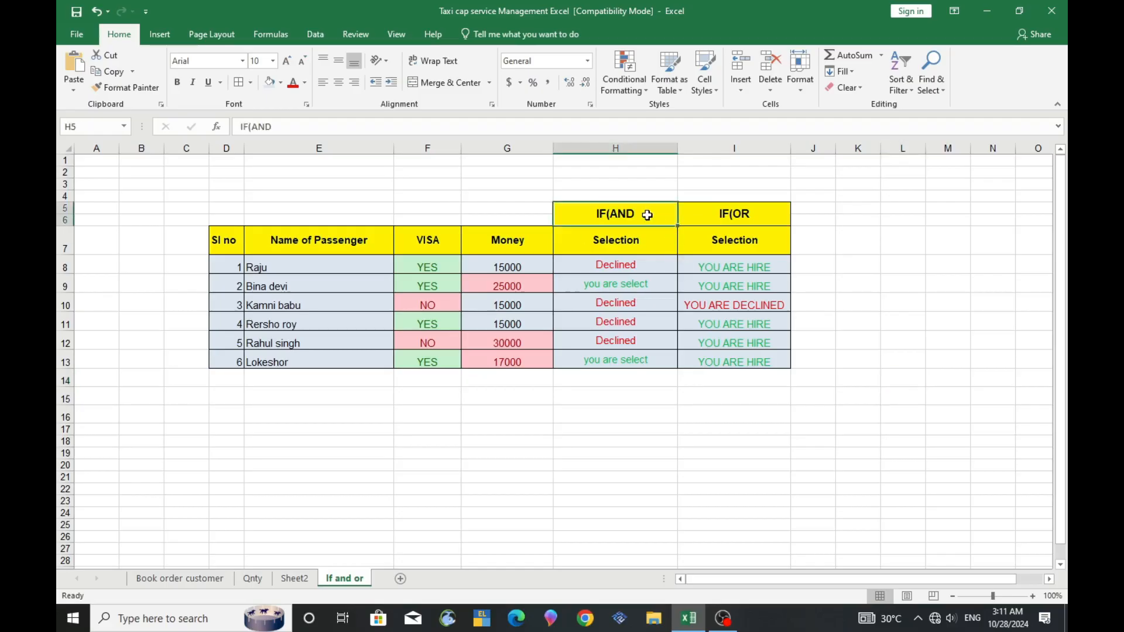
left_click(717, 214)
left_click(632, 216)
left_click(725, 215)
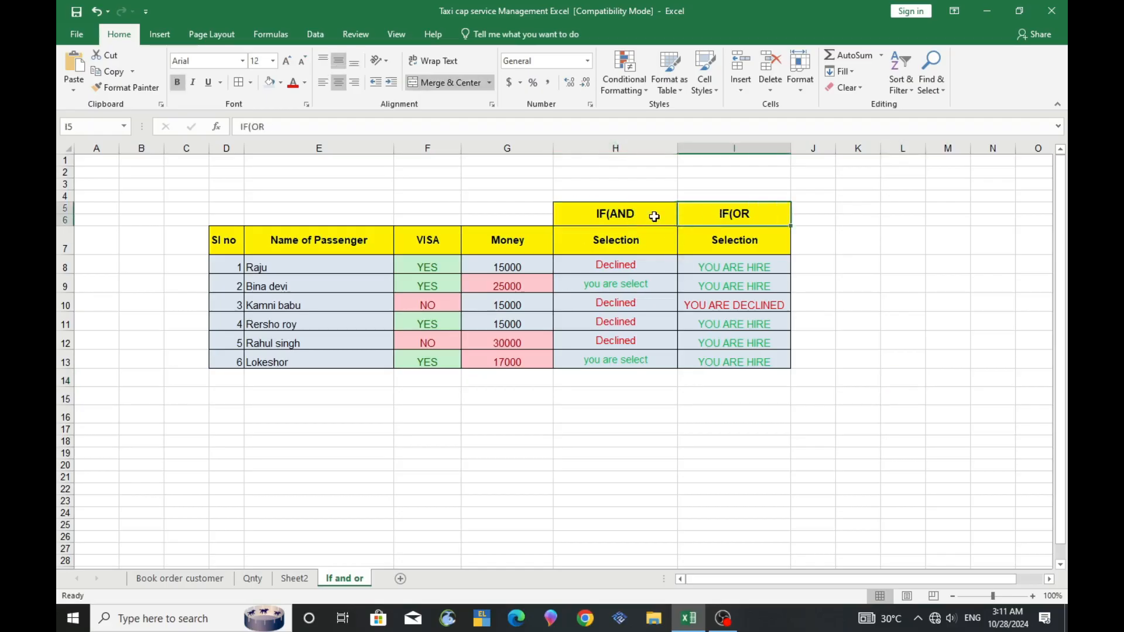
left_click(654, 217)
left_click(701, 212)
left_click(634, 216)
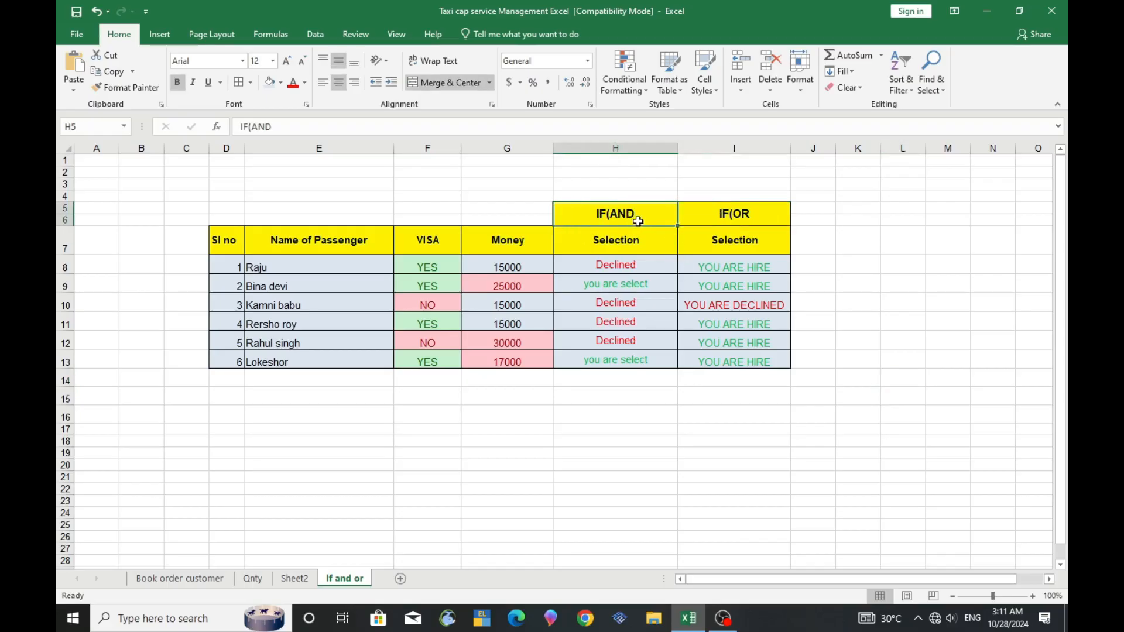
left_click(715, 217)
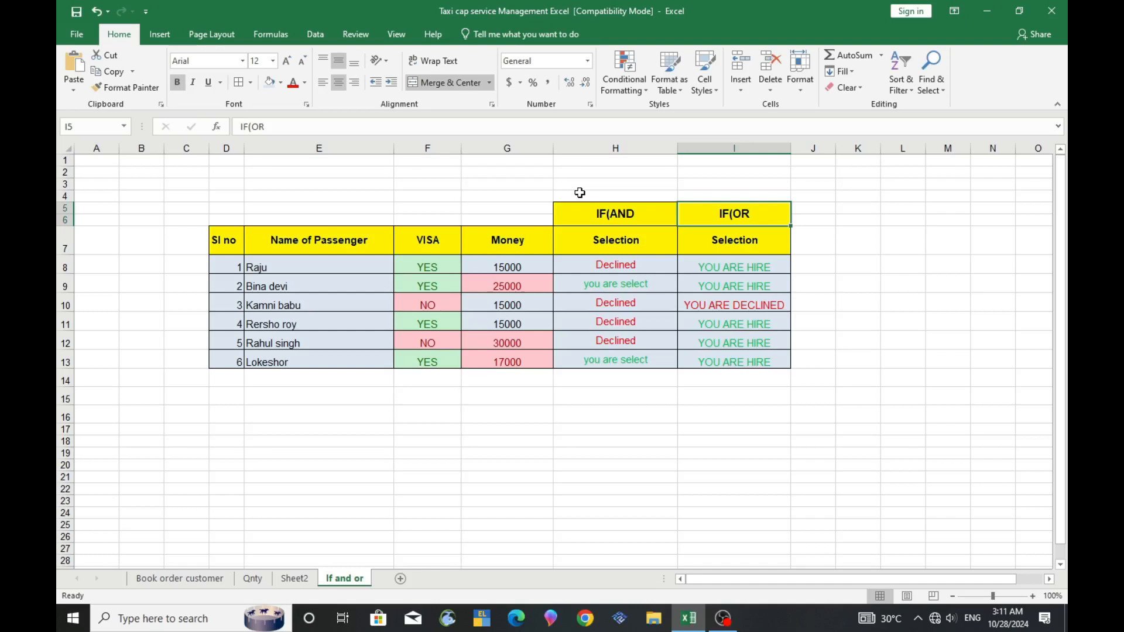
left_click(627, 209)
left_click(733, 215)
left_click_drag(736, 195, 732, 185)
left_click(668, 183)
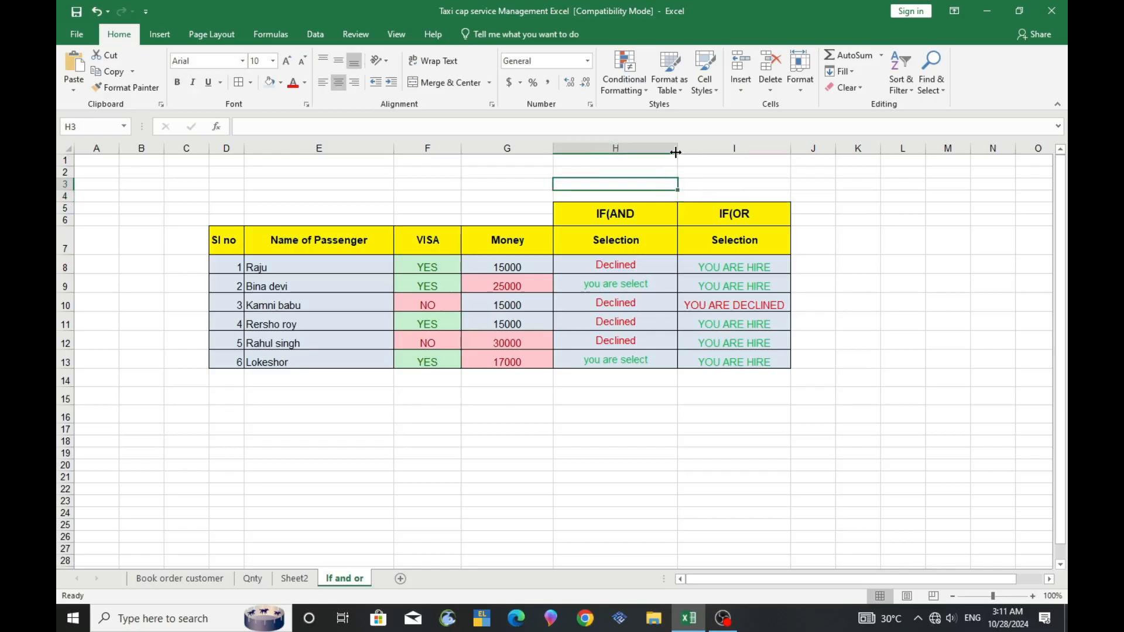
Step: Narrow column H slightly and widen column I slightly
left_click_drag(676, 153, 672, 153)
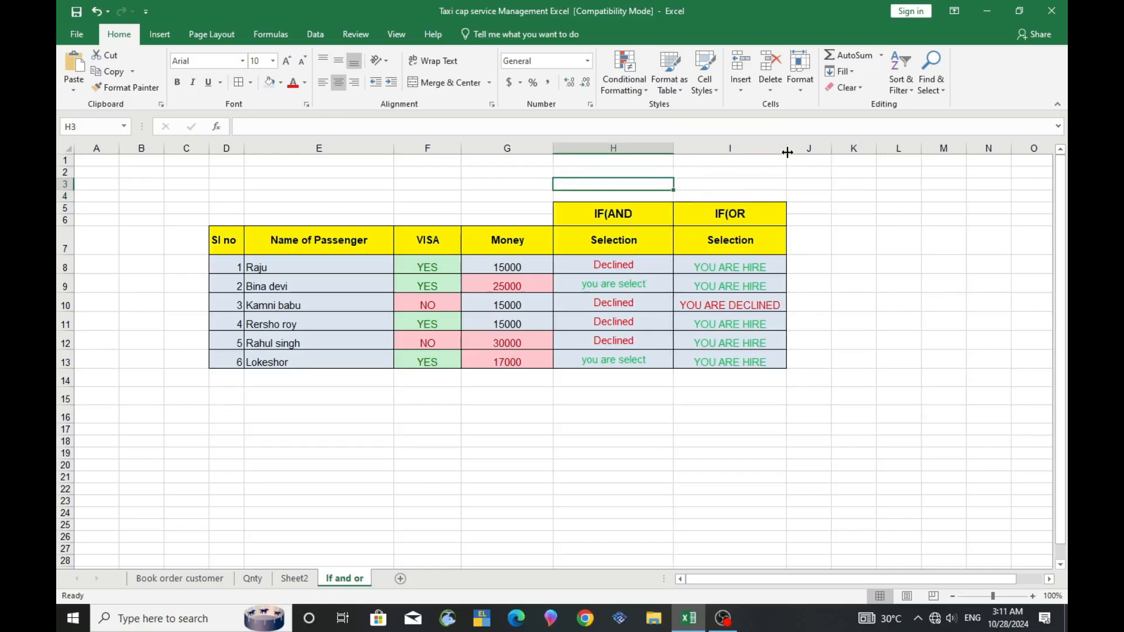
left_click_drag(785, 151, 792, 152)
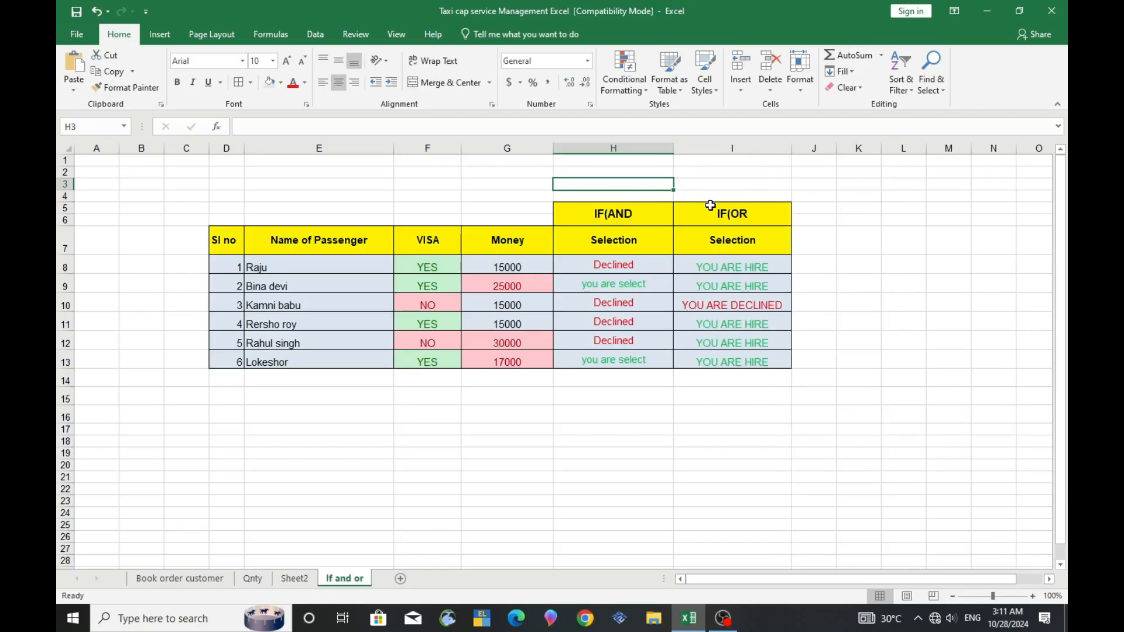
Step: Review the passenger table's VISA and Money columns and the Selection columns under IF(AND and IF(OR
left_click(614, 214)
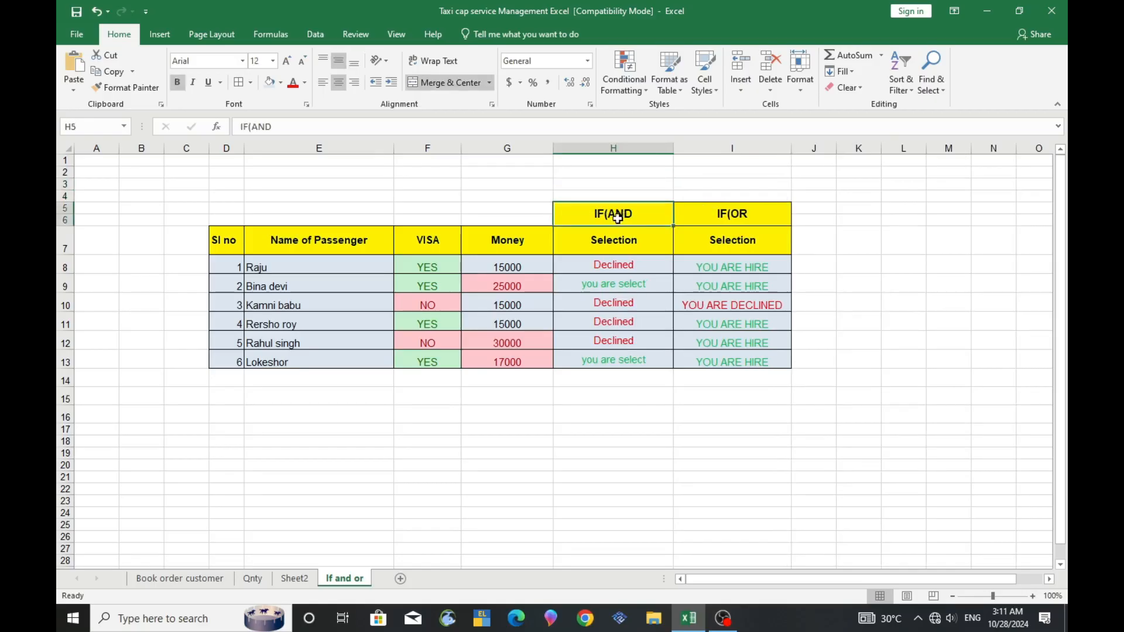
left_click_drag(239, 230, 710, 354)
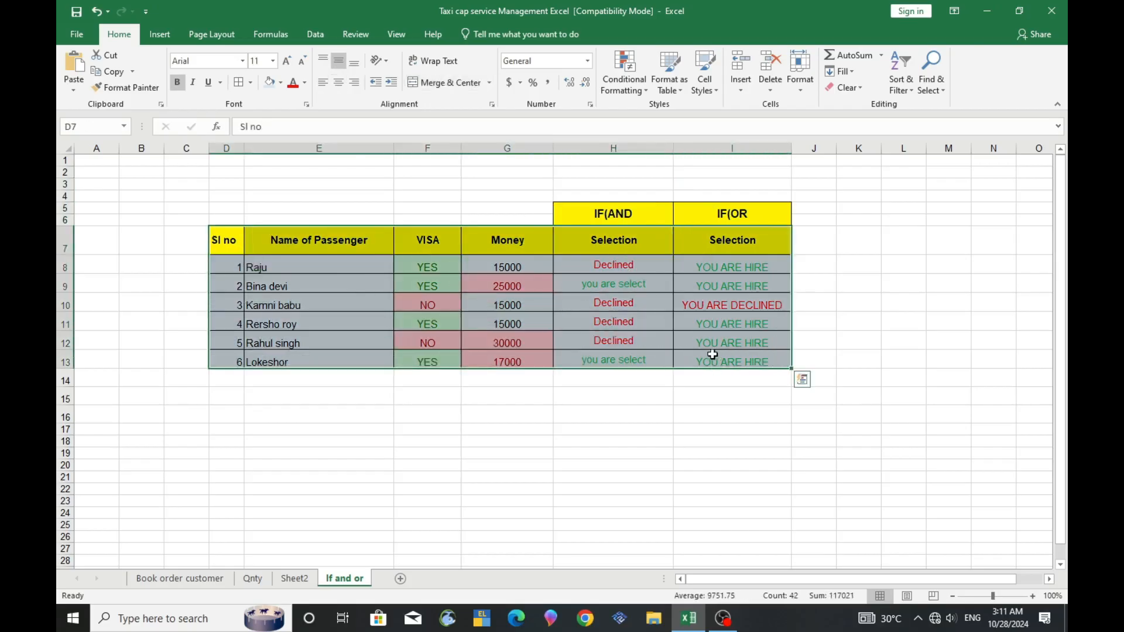
left_click(309, 246)
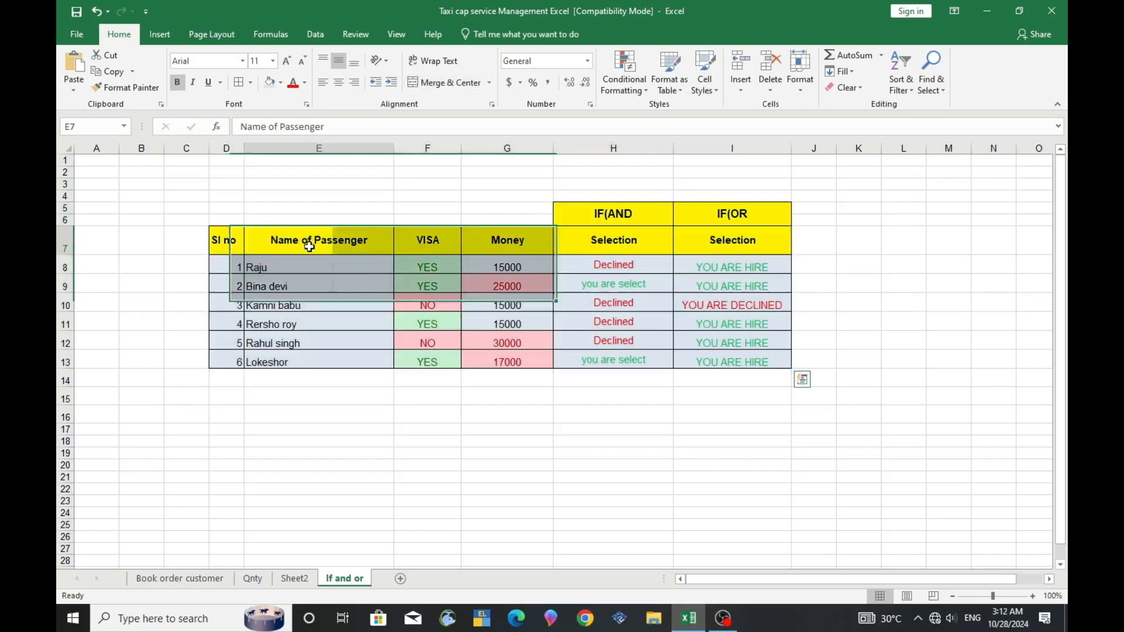
left_click(450, 242)
left_click(514, 240)
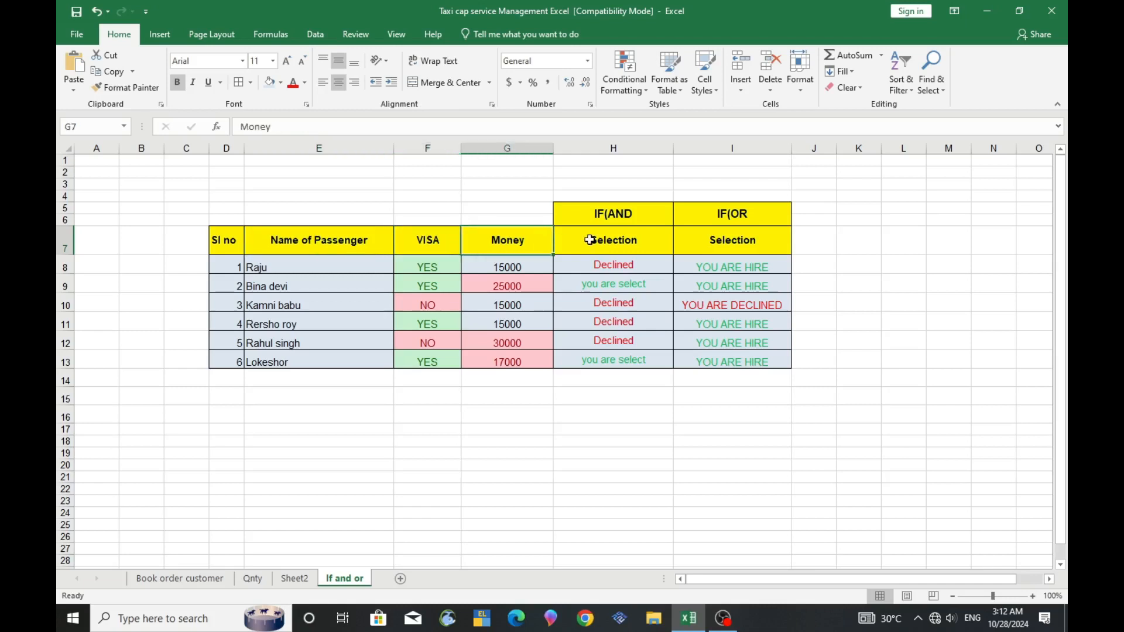
left_click_drag(220, 250, 492, 365)
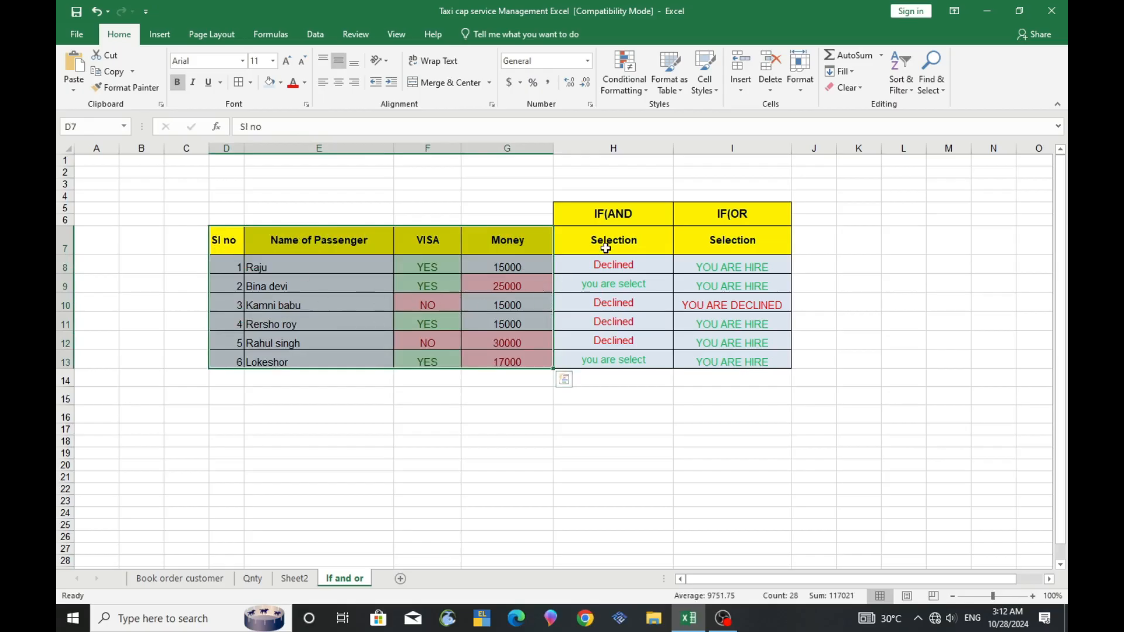
left_click(617, 216)
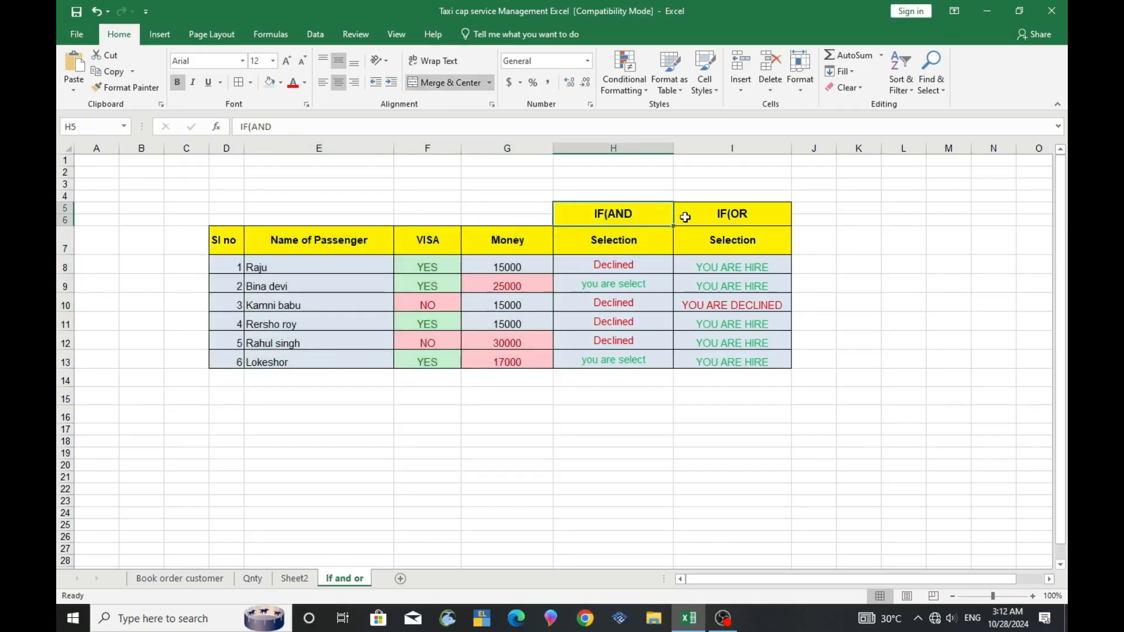
left_click(750, 219)
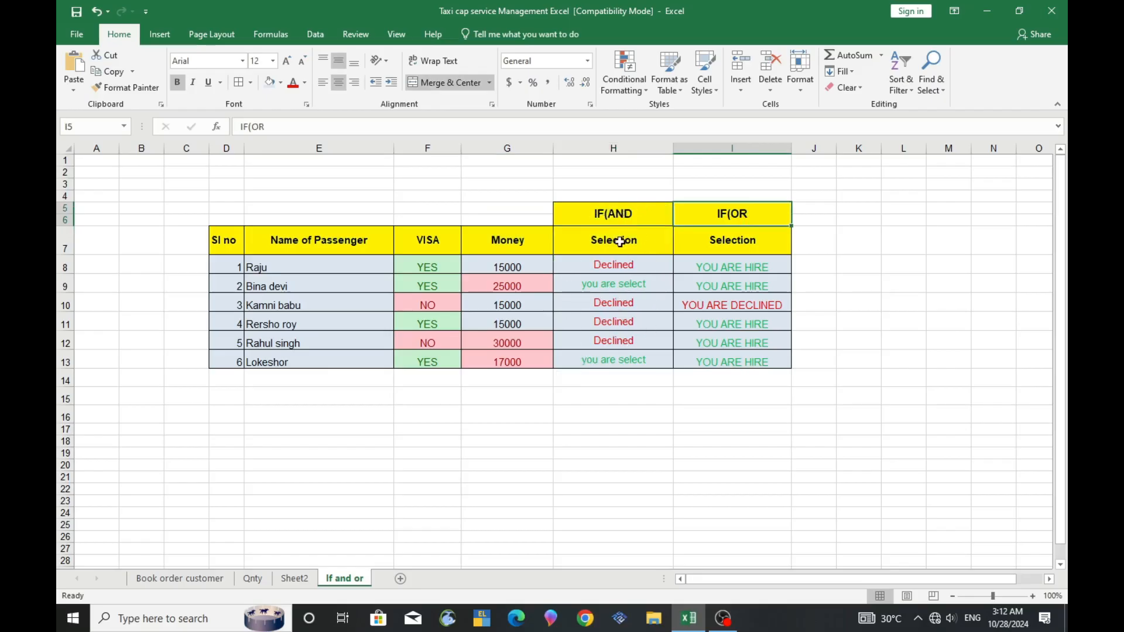
left_click_drag(587, 238, 585, 359)
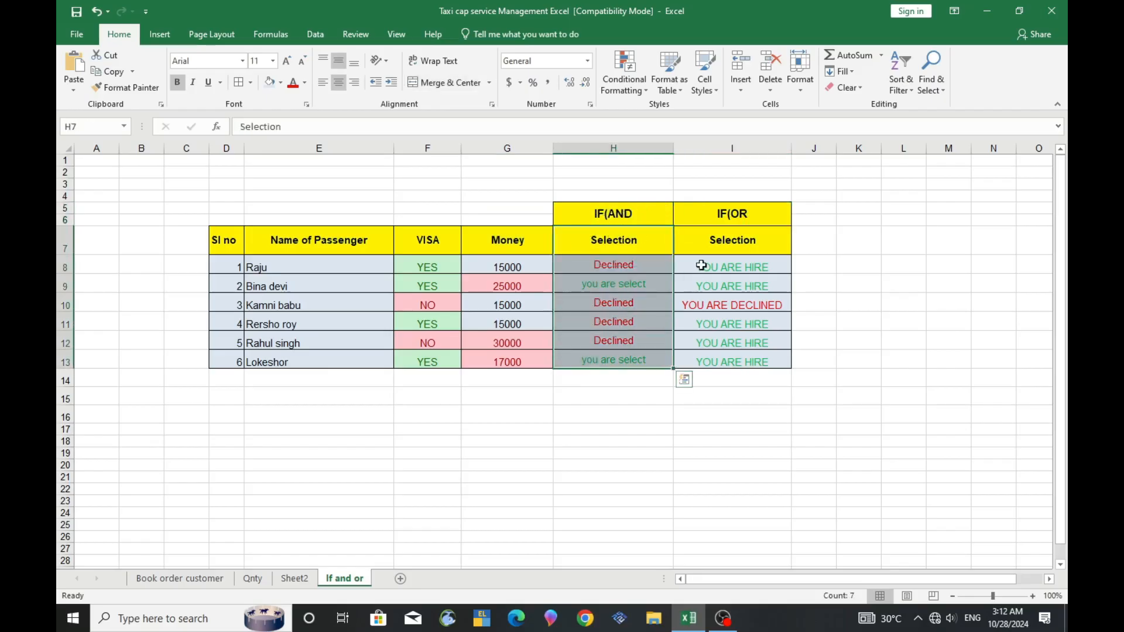
left_click_drag(717, 239, 715, 357)
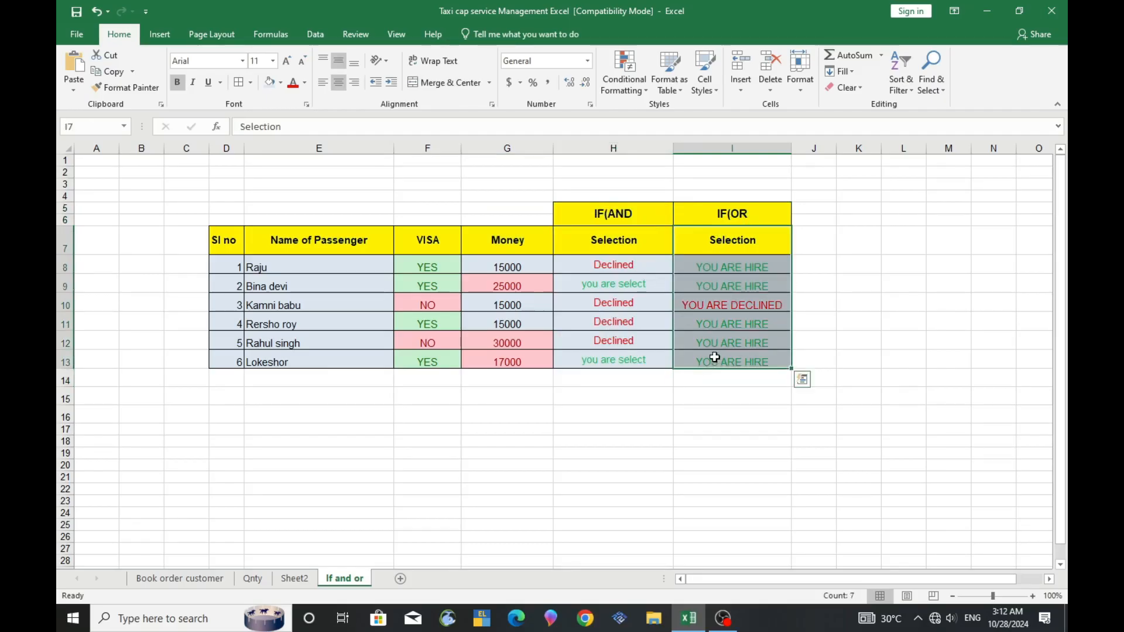
Step: Inspect the IF(AND Selection formula in each cell of H8:H13
left_click(630, 262)
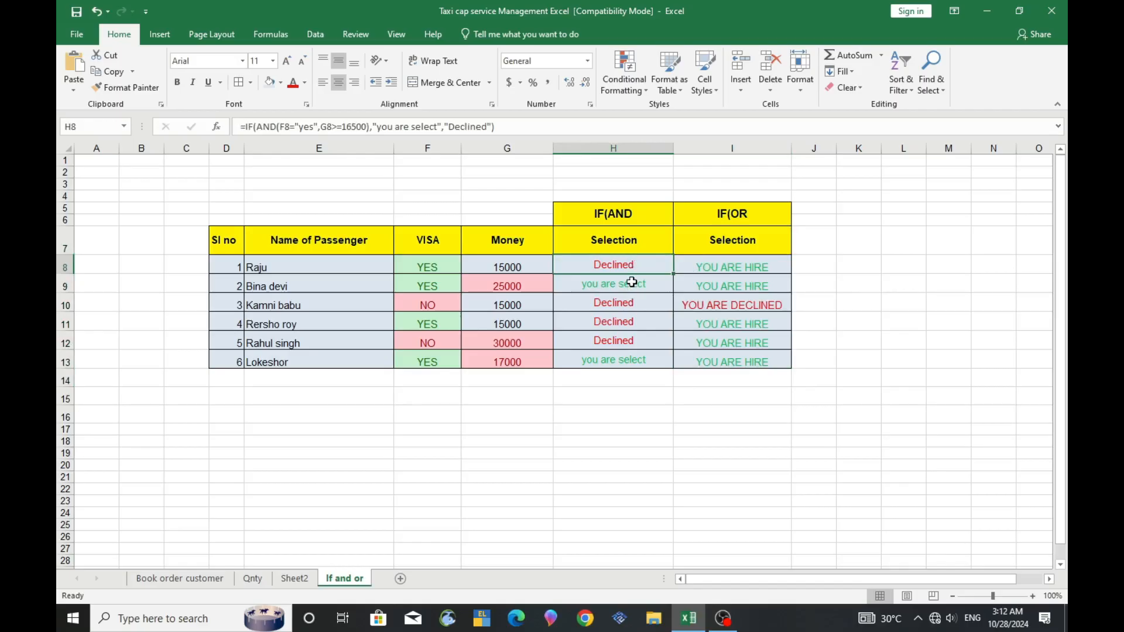
left_click(633, 285)
left_click(635, 306)
left_click(634, 322)
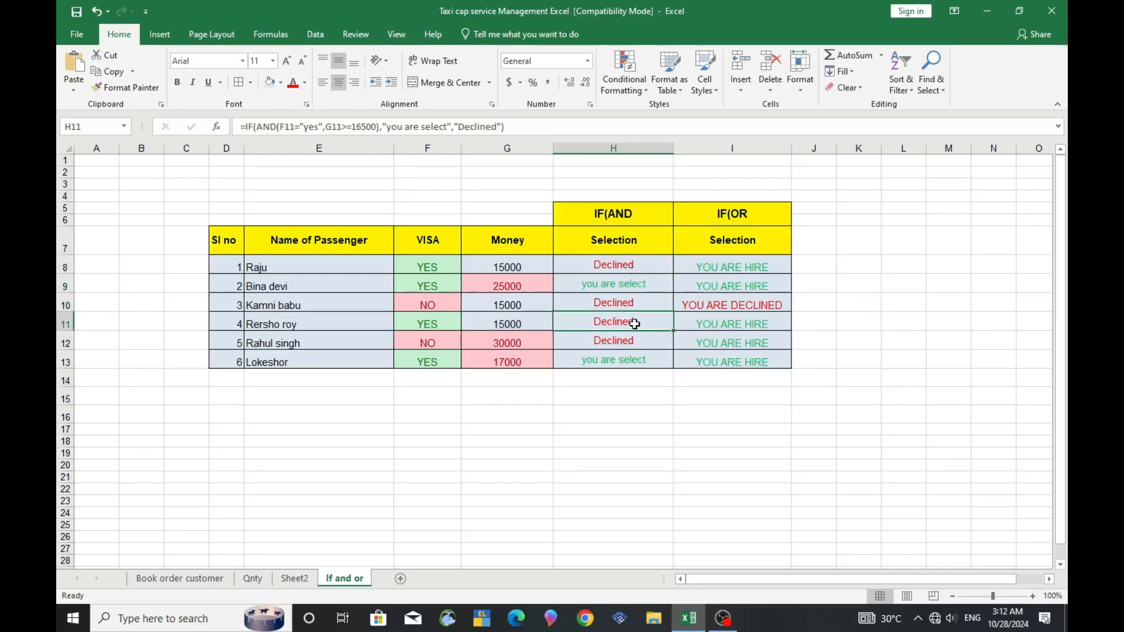
left_click(634, 338)
left_click(636, 362)
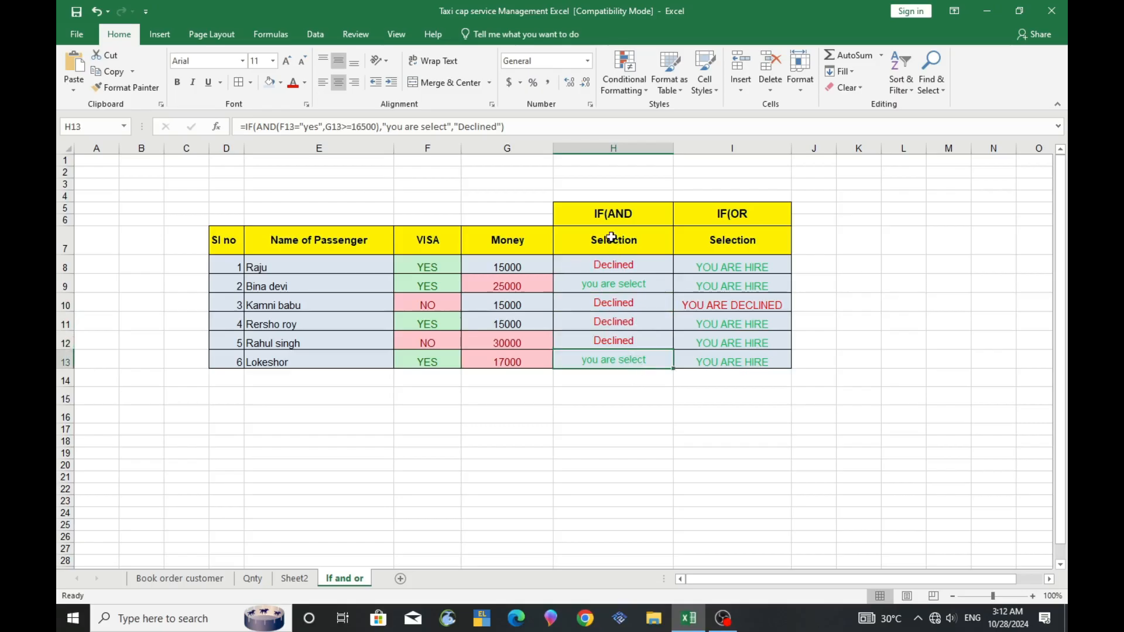
left_click(613, 216)
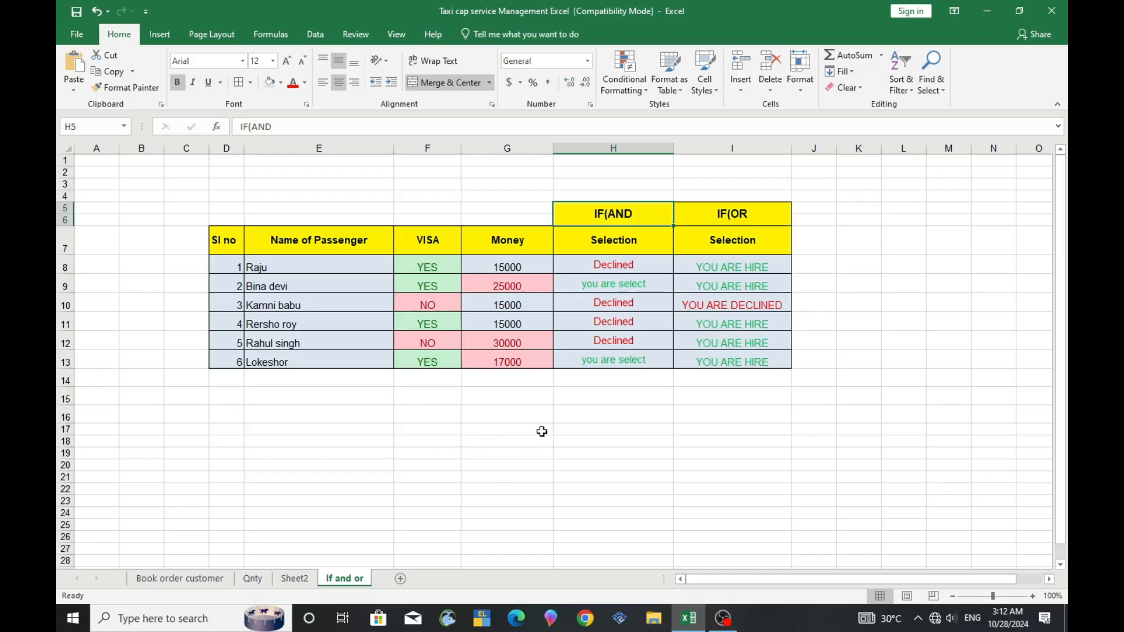
Step: Check the first passenger's VISA and Money cells, F8 and G8, against the conditions in H8's formula
left_click(591, 428)
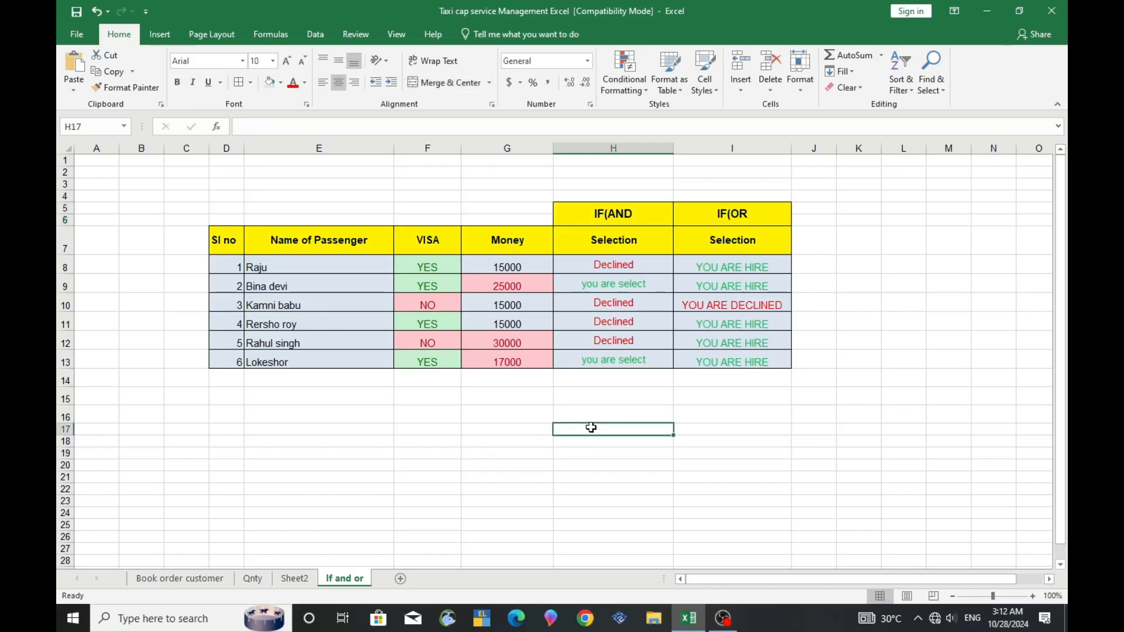
left_click(446, 266)
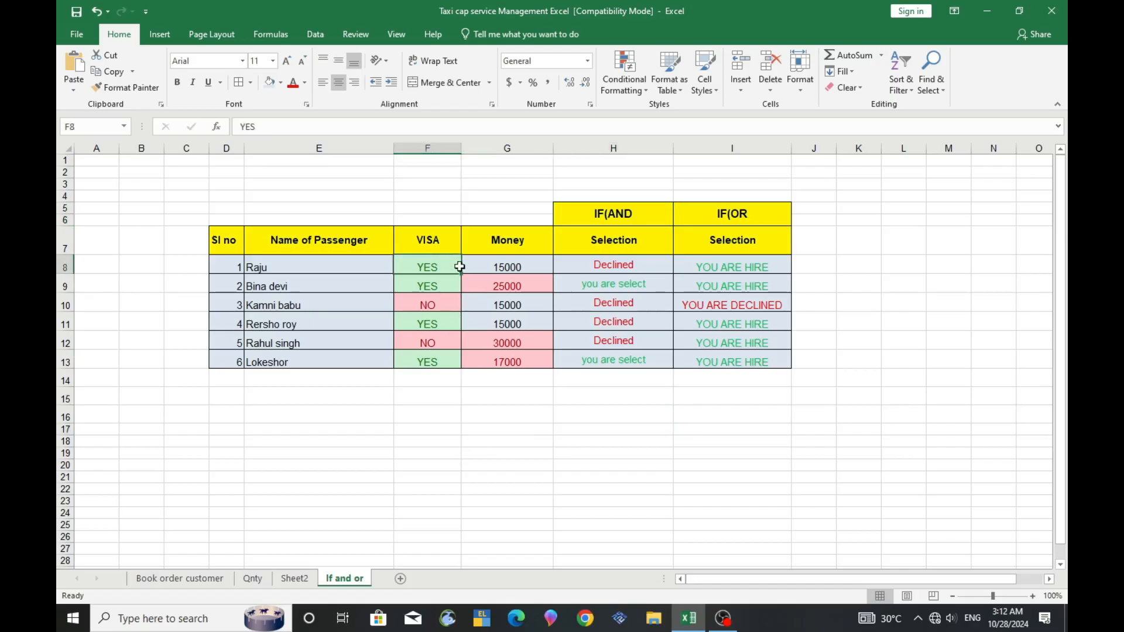
left_click(514, 246)
left_click(514, 260)
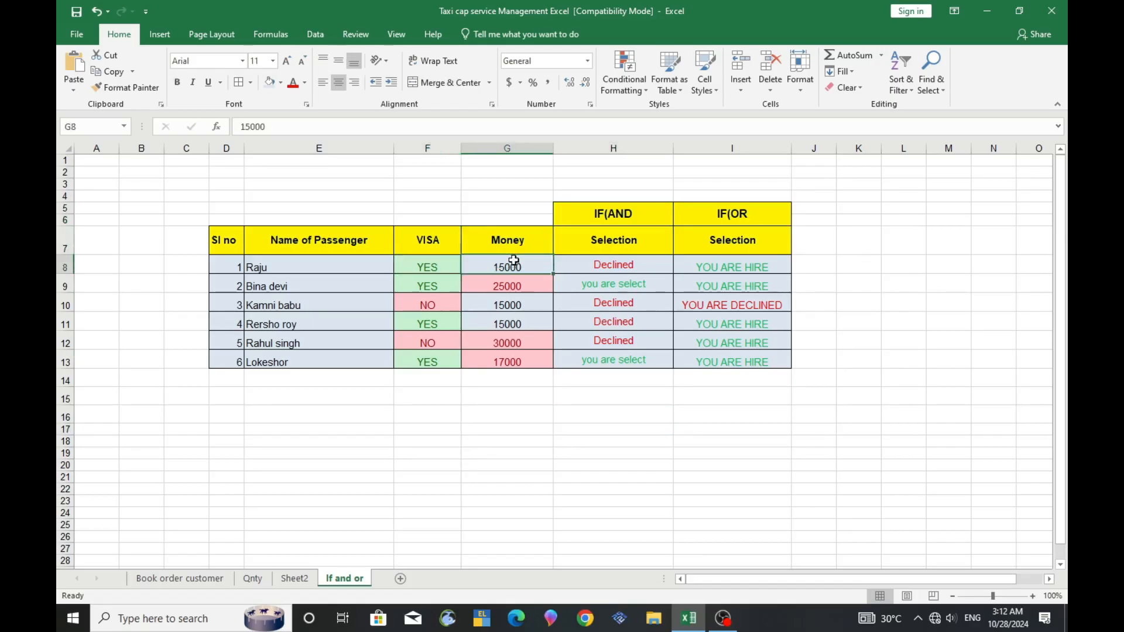
left_click(433, 267)
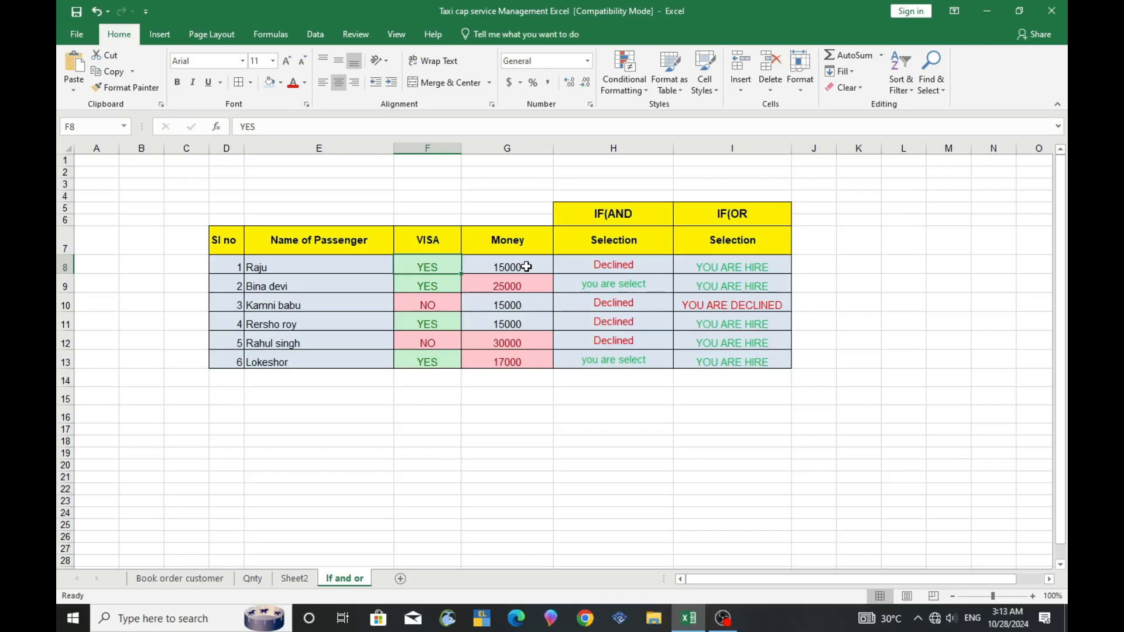
double_click(609, 266)
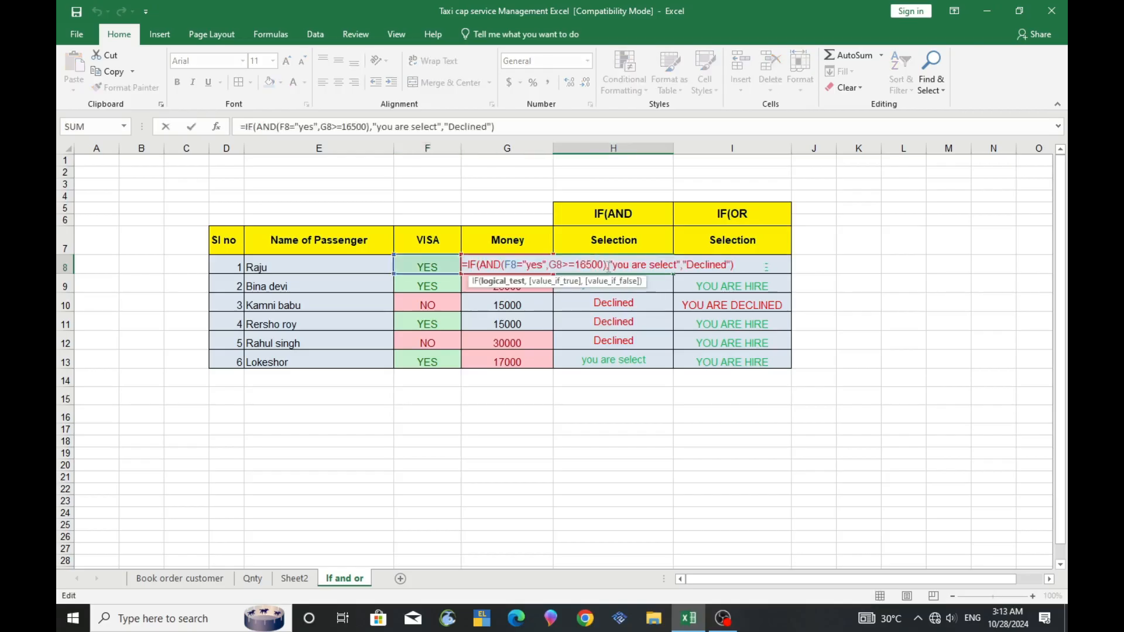
key("Return")
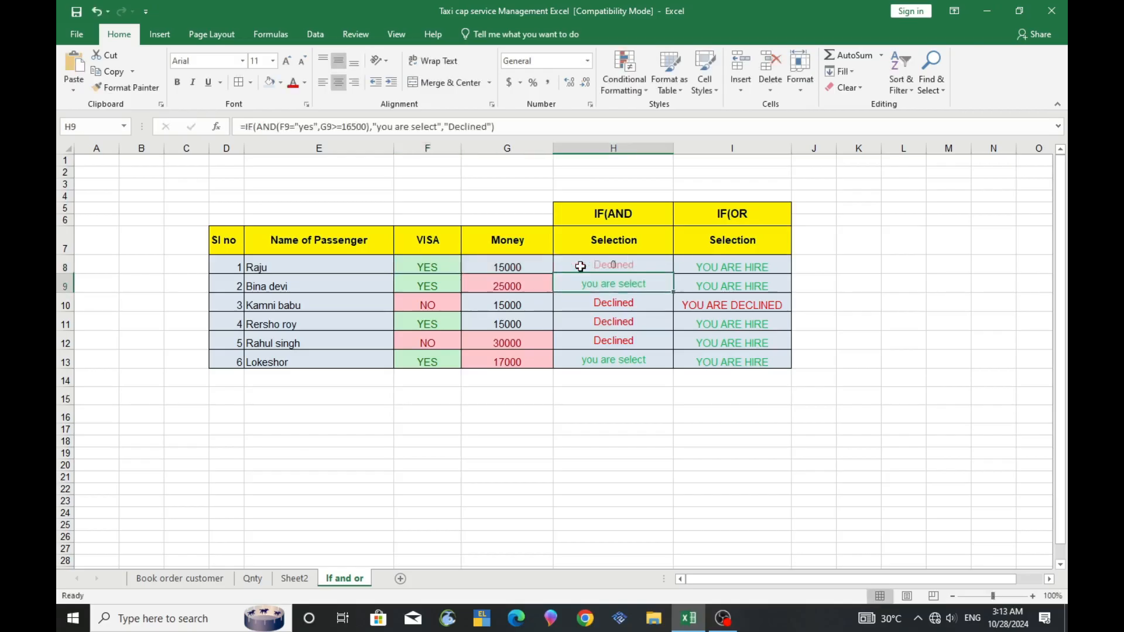
Step: Compare the first passenger's VISA and Money entries with the IF(AND Selection result in H8
left_click(515, 269)
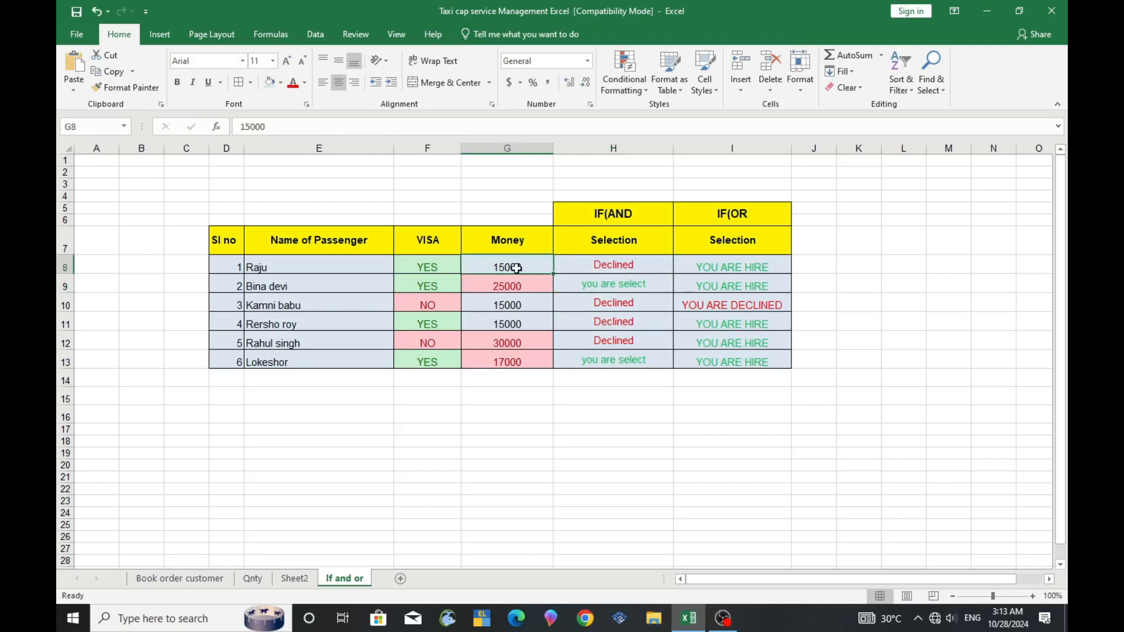
left_click(439, 271)
left_click(492, 267)
left_click_drag(448, 266, 479, 265)
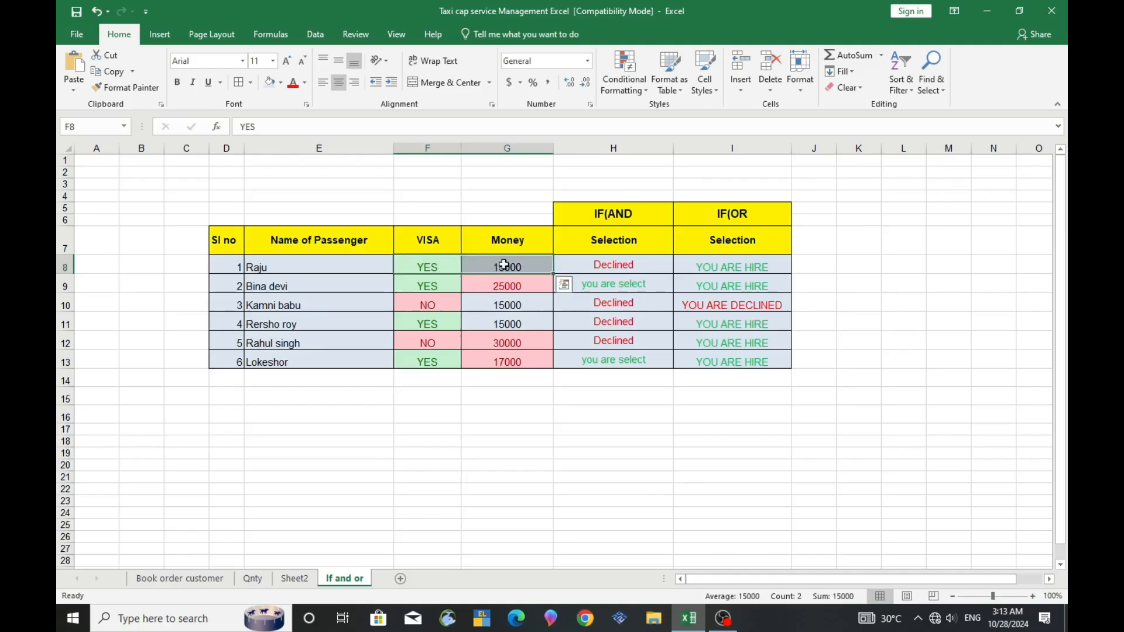
left_click(615, 268)
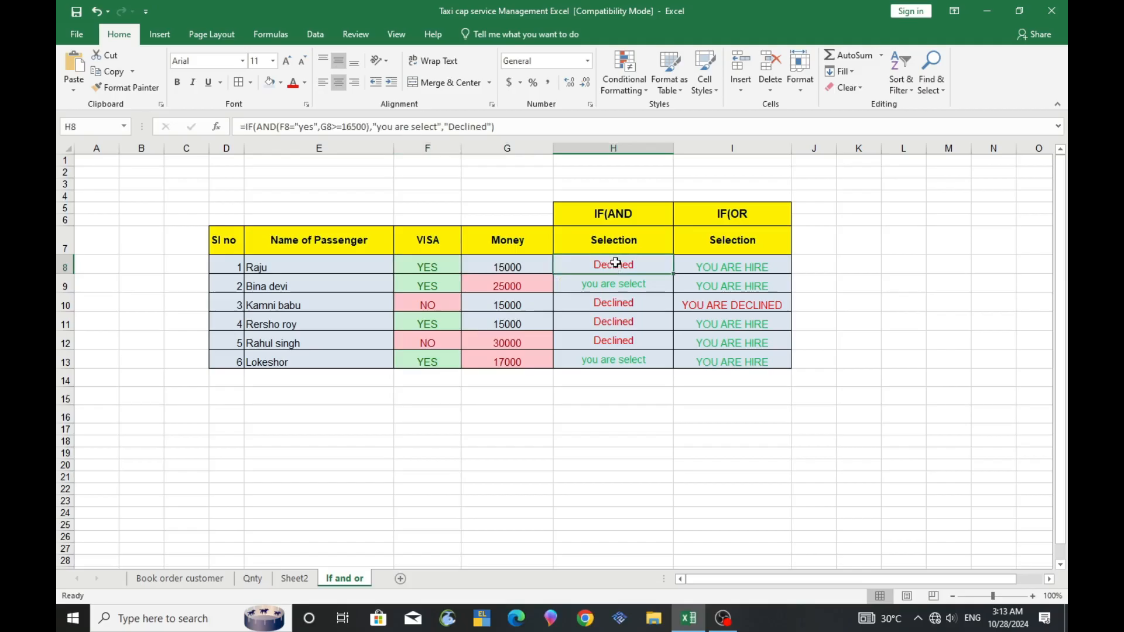
left_click(612, 219)
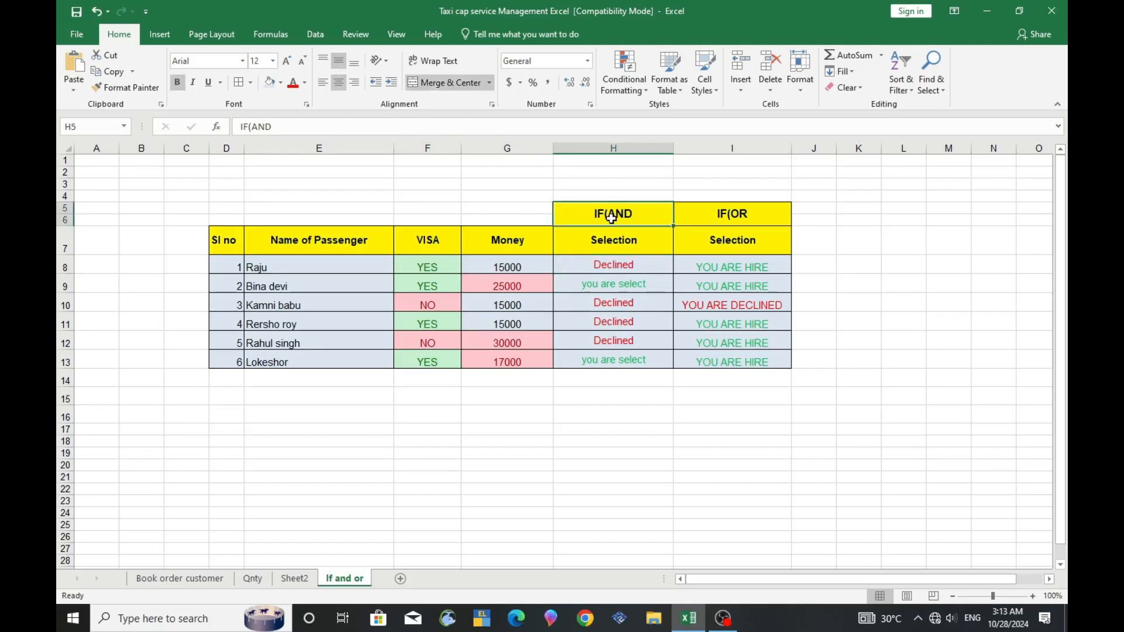
Step: Review the first passenger's VISA and Money entries in F8 and G8 together with the IF(AND heading
left_click(440, 269)
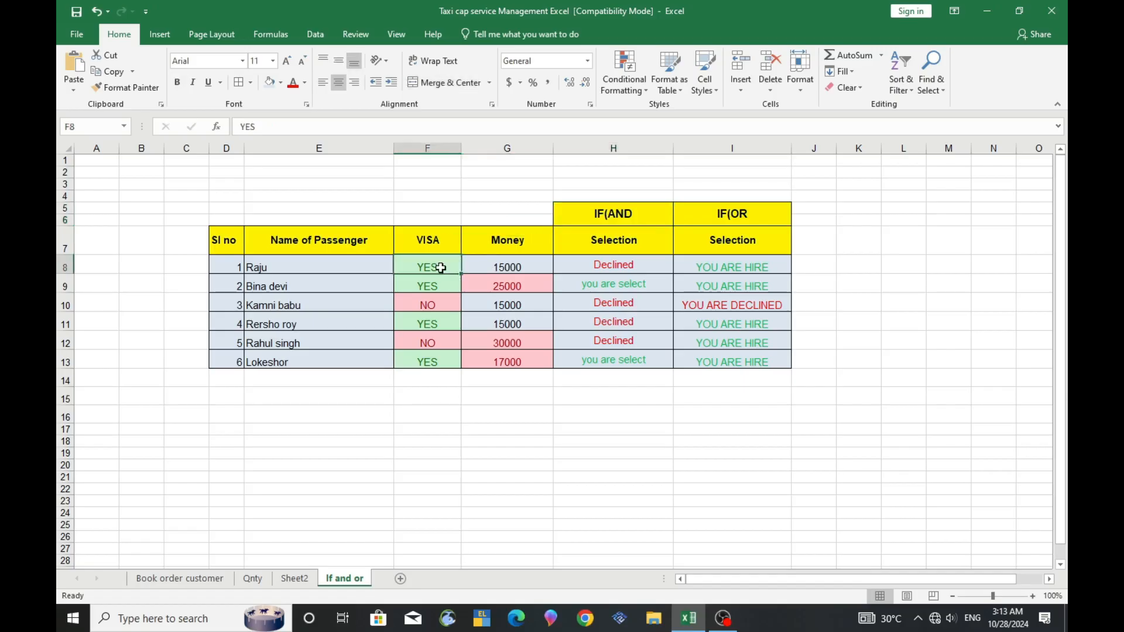
left_click(496, 268)
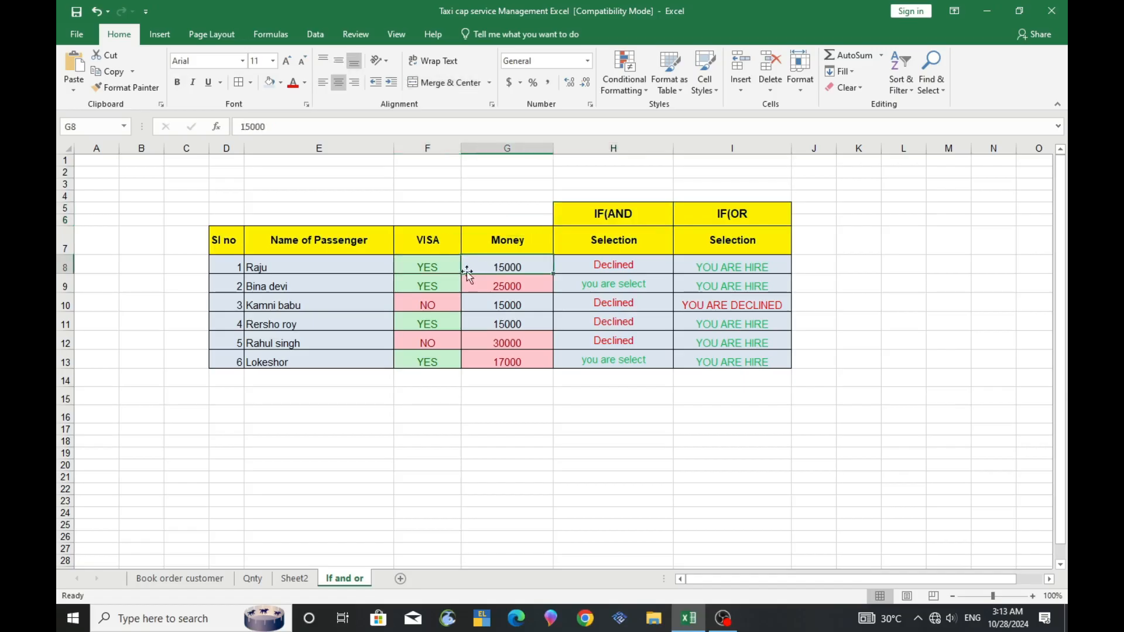
left_click(431, 273)
left_click(481, 270)
left_click(443, 272)
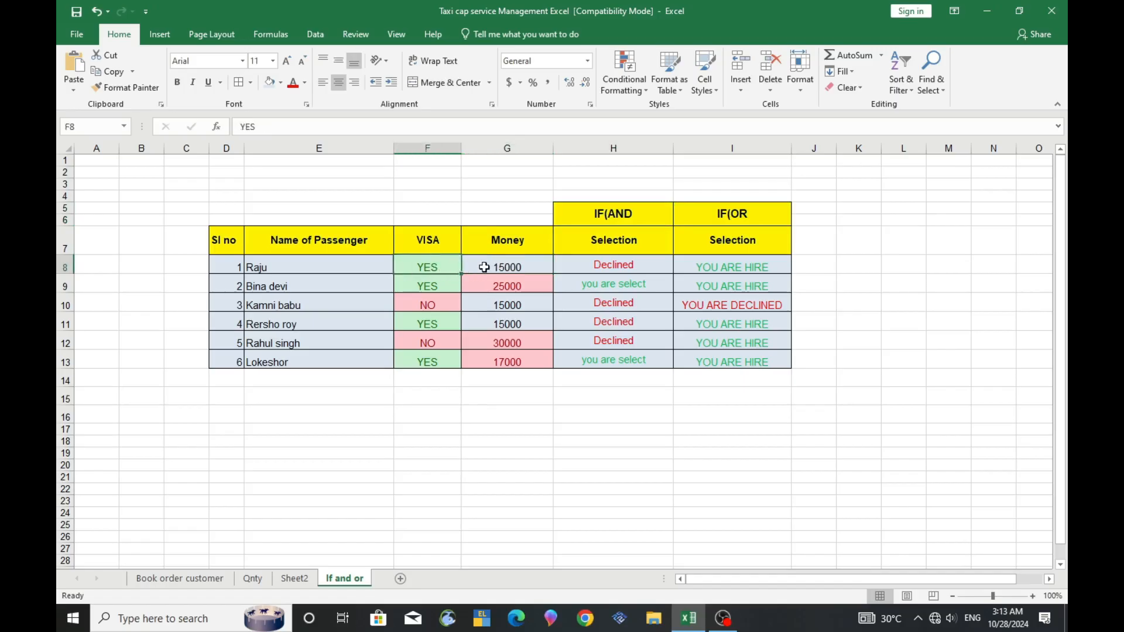
left_click(481, 266)
left_click(645, 212)
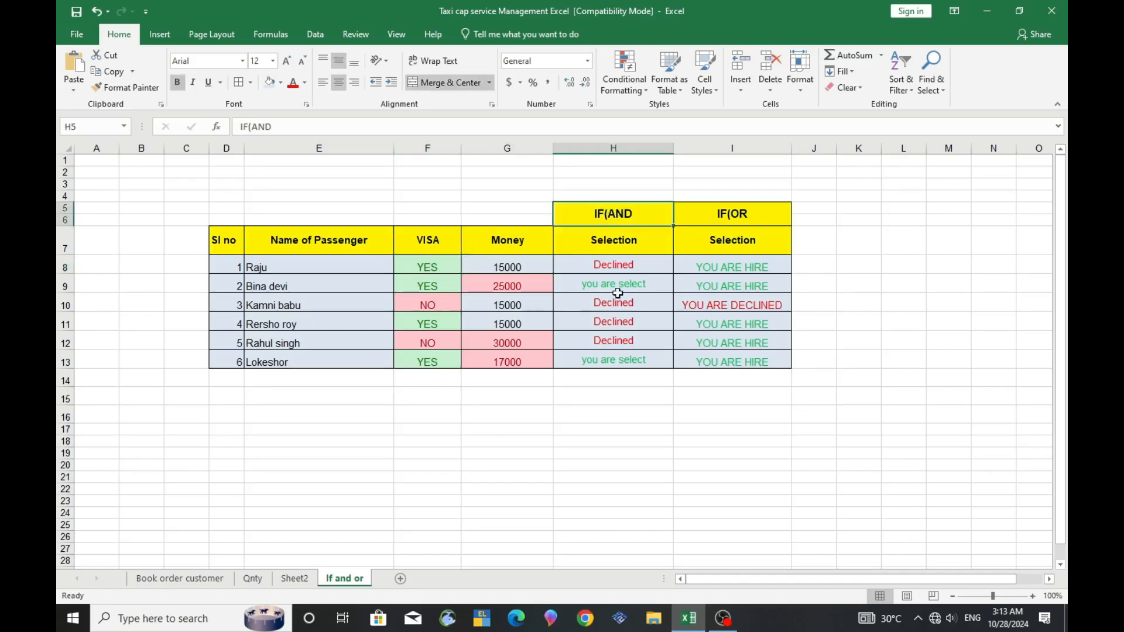
Step: Clear the existing formula in H8 and begin a new IF(AND formula with the first condition F8="YES"
double_click(623, 263)
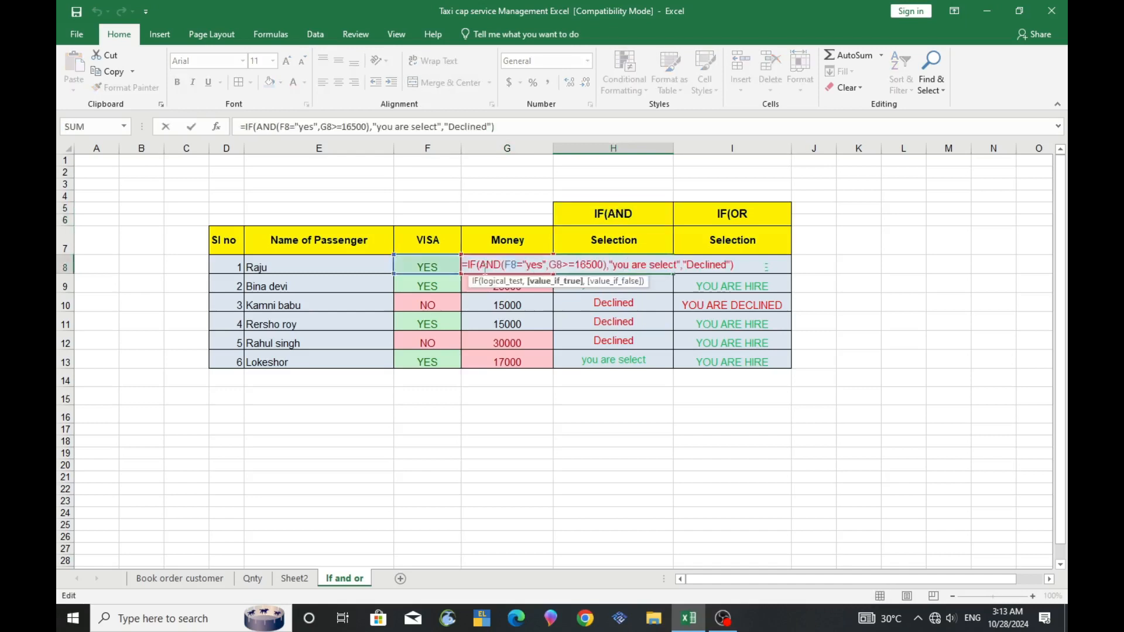
left_click_drag(469, 267, 779, 260)
key("BackSpace")
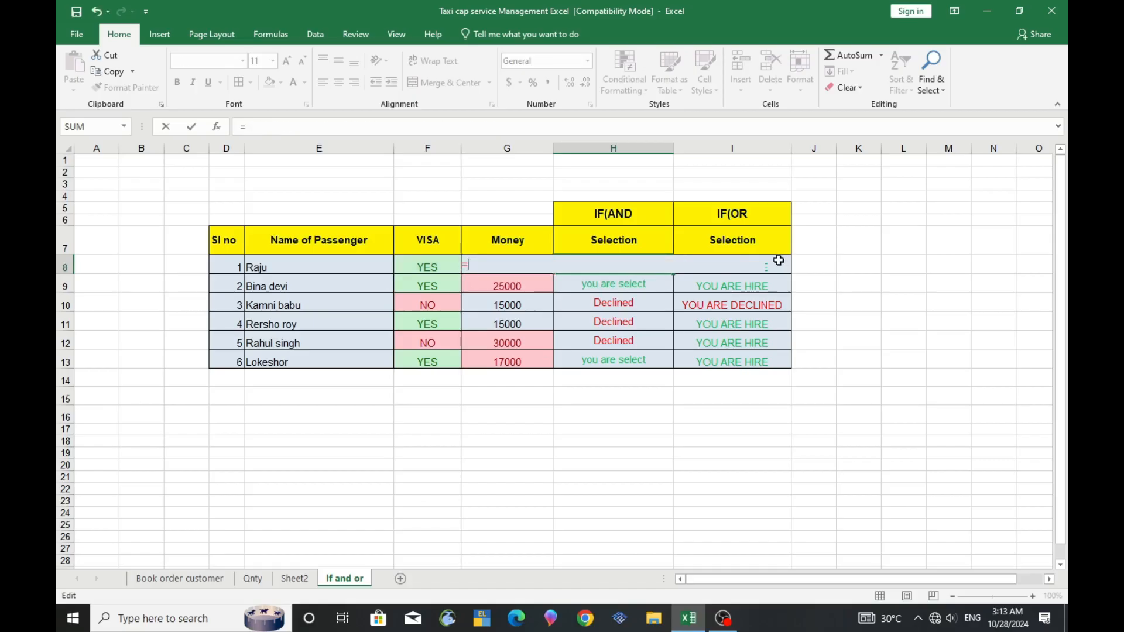
type("IF")
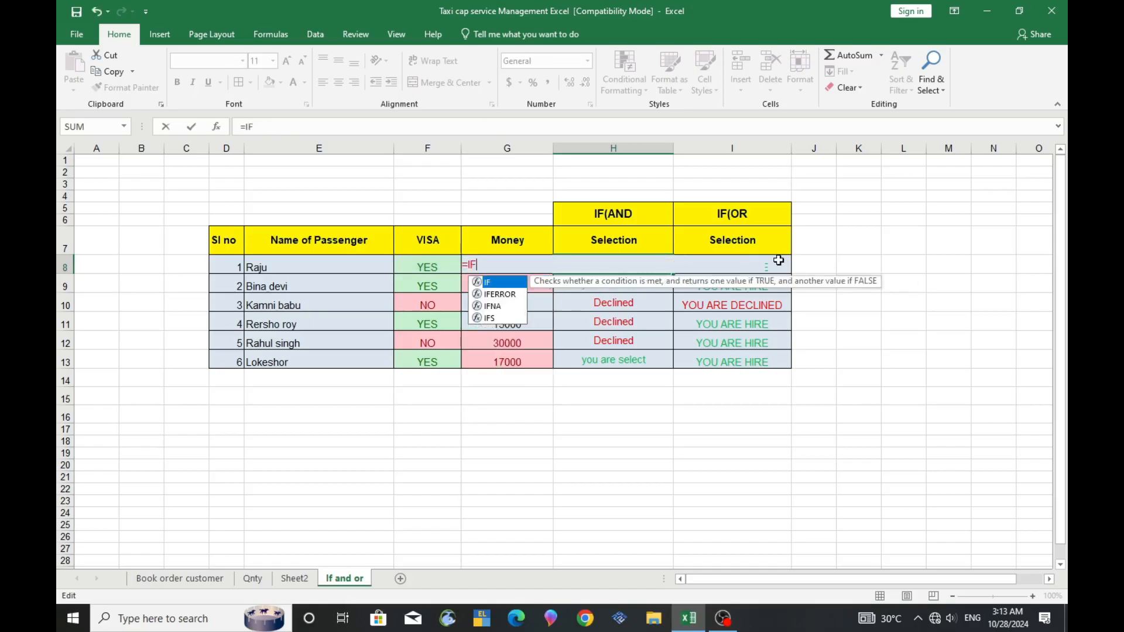
type("(AND")
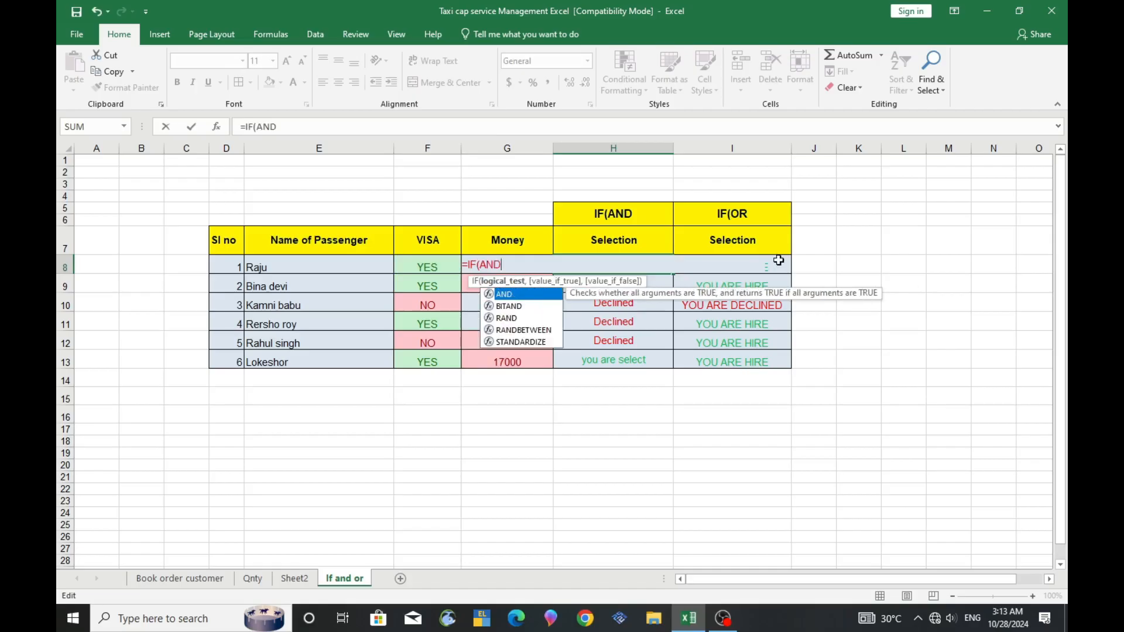
type("(")
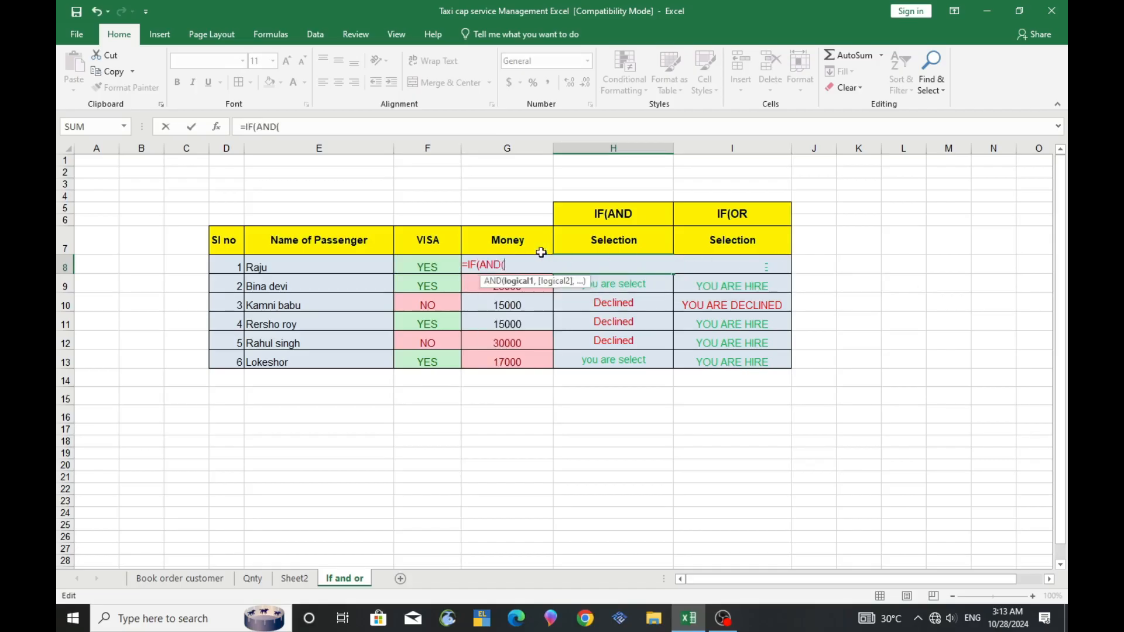
left_click(442, 262)
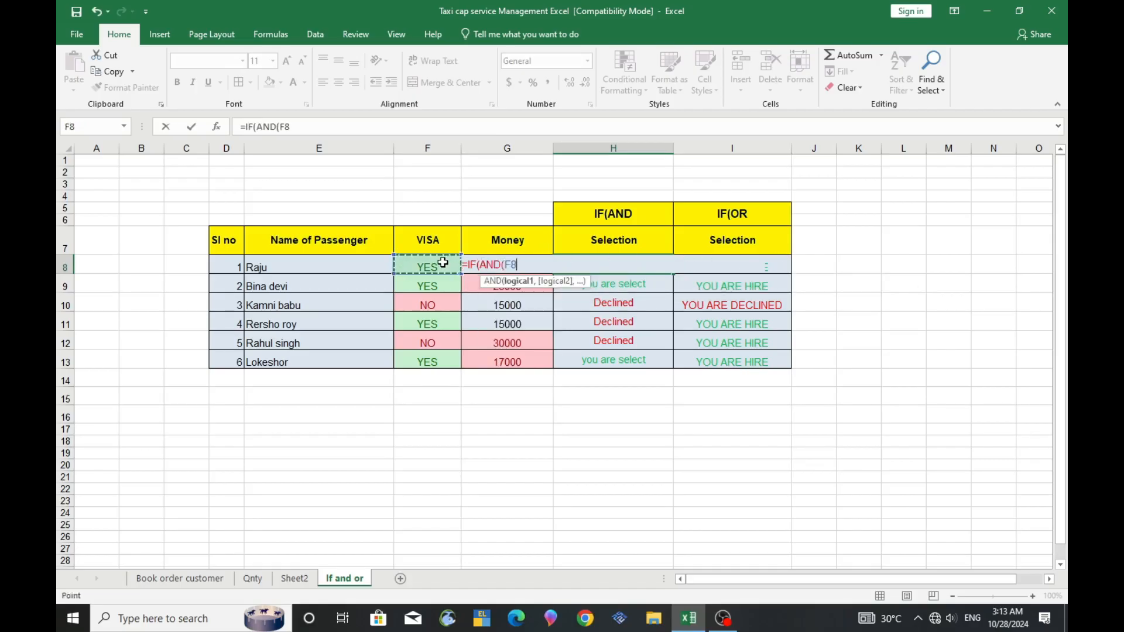
type("=\"YES\",")
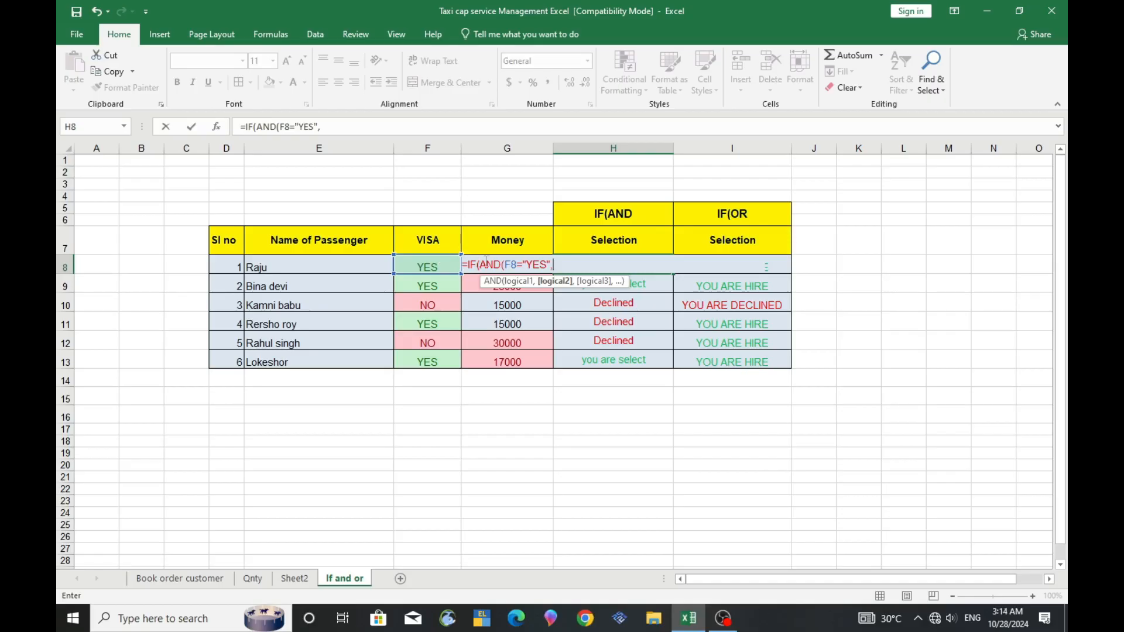
Step: Add G8=16500 as the second condition in H8's formula and close the AND test
type("G")
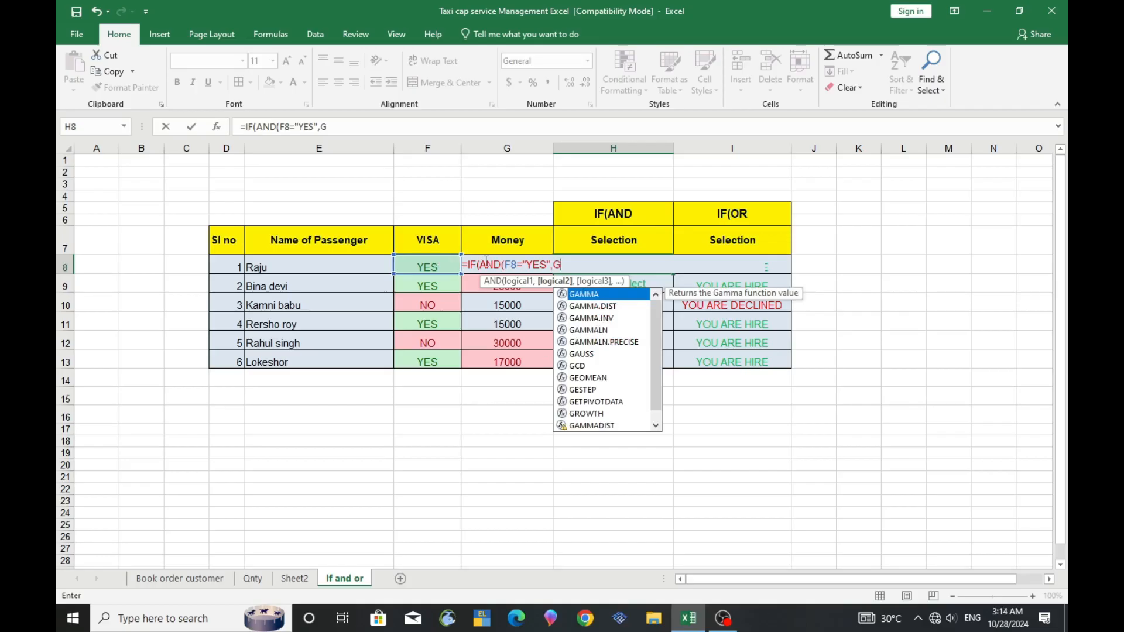
type("8")
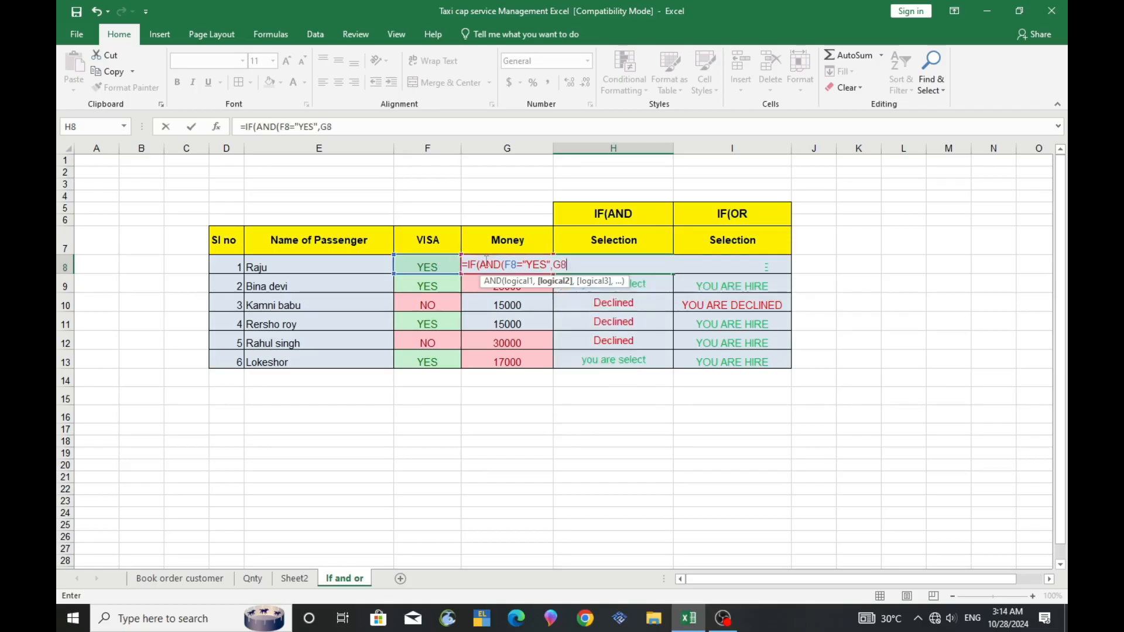
type("=16500")
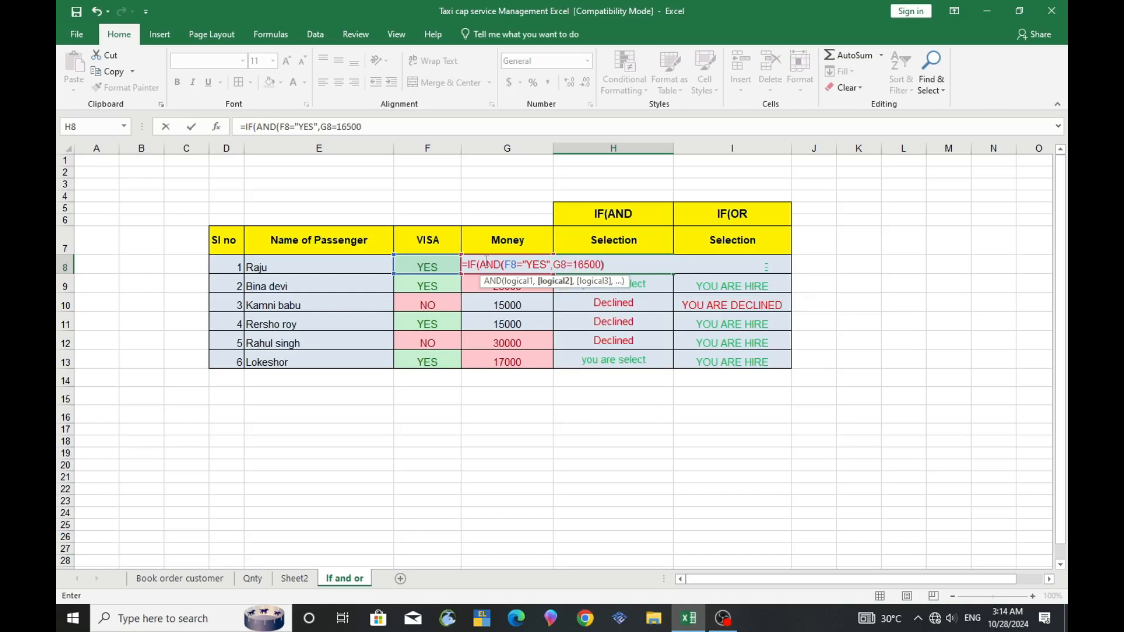
type("),")
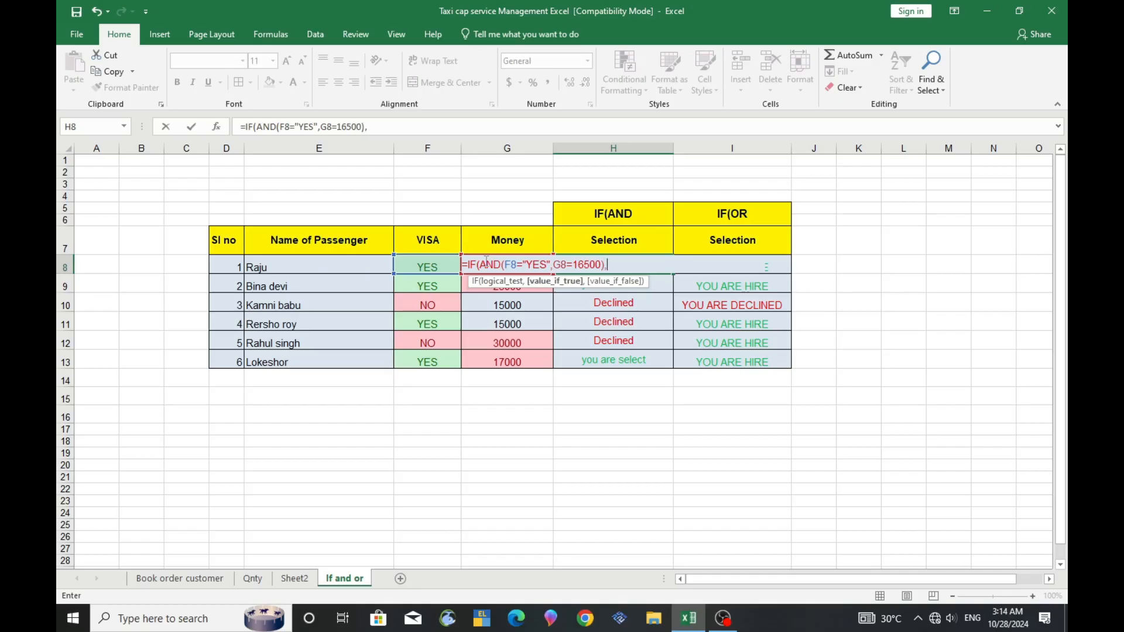
Step: Add "You are select" as the true result and :Declined as the false result in H8's formula, and try to commit it
type("\"You are select")
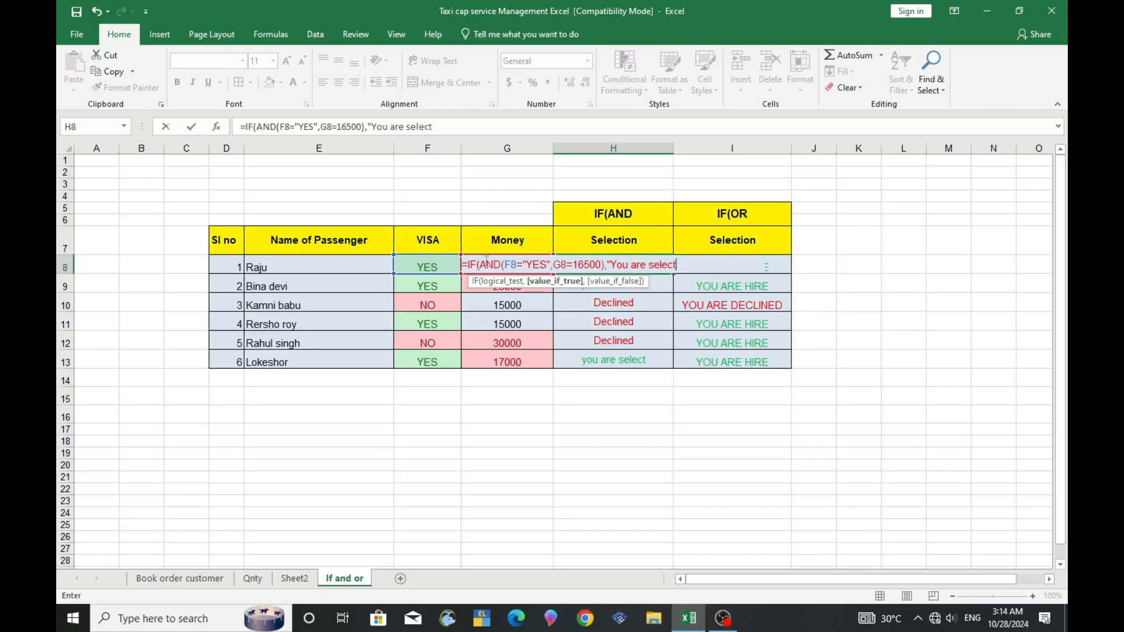
type("\"")
type(",")
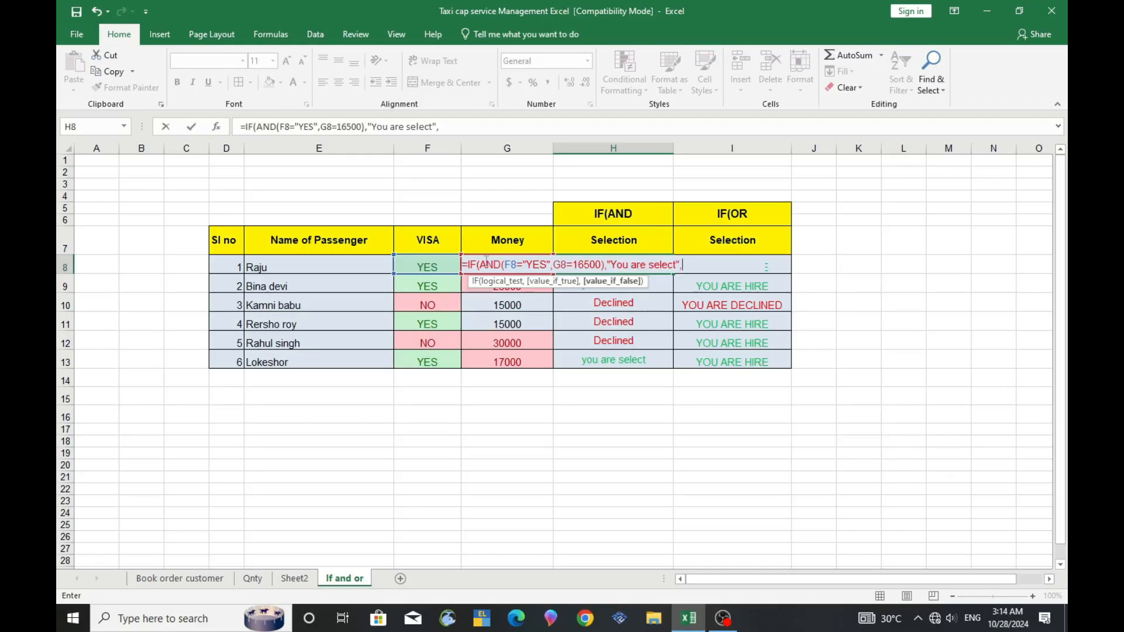
type(":Declined)")
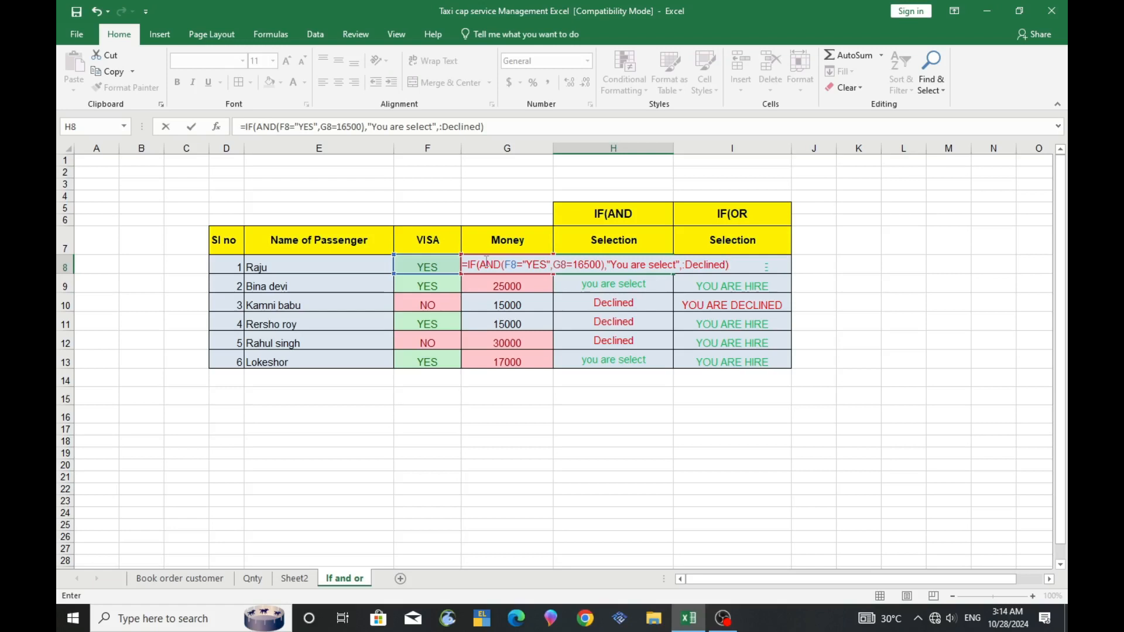
key("Return")
key("Return")
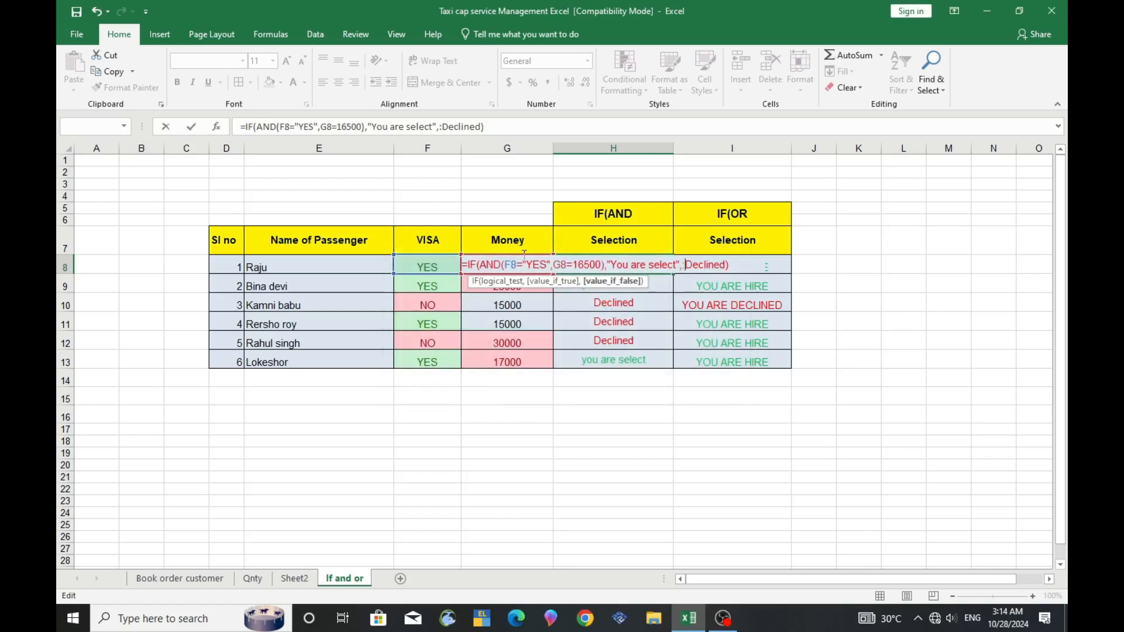
Step: Correct the false result in H8's formula to "Declined" in quotation marks and commit the formula
key("BackSpace")
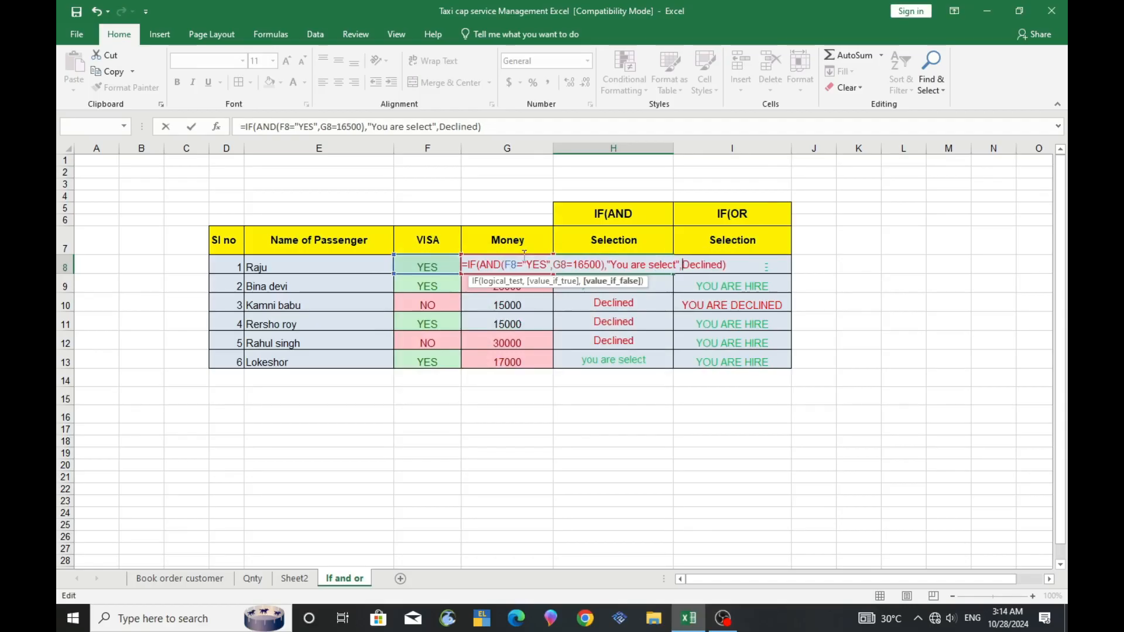
type("\",\"")
key("Right")
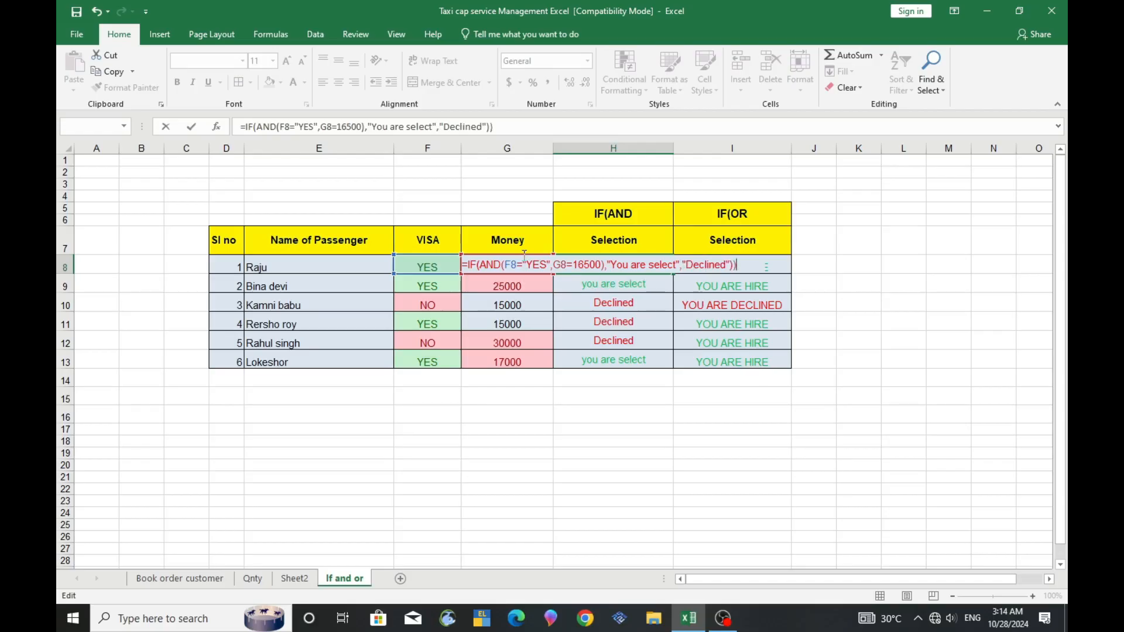
key("Return")
key("Return")
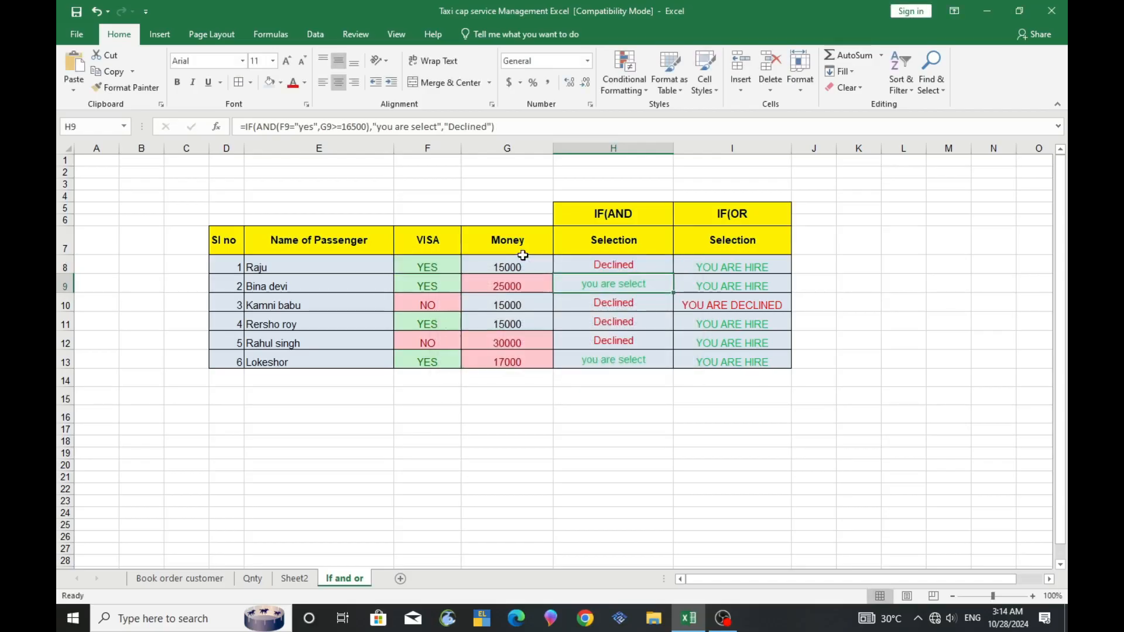
Step: Compare the new IF(AND result in H8 with the VISA and Money entries in F8 and G8
left_click(595, 266)
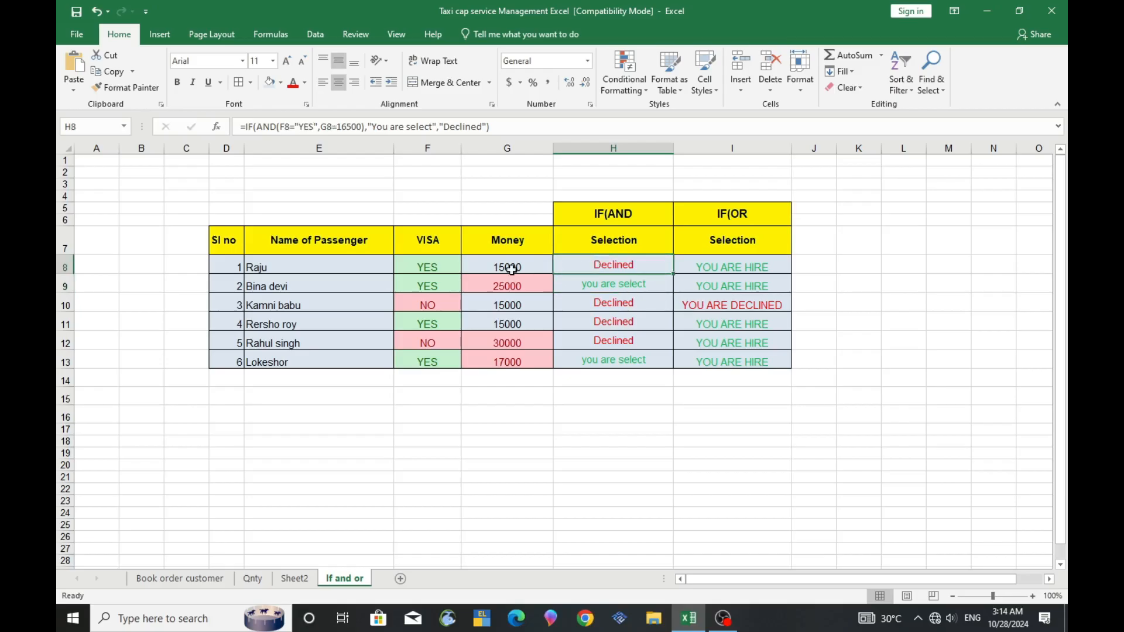
left_click(442, 265)
left_click(507, 265)
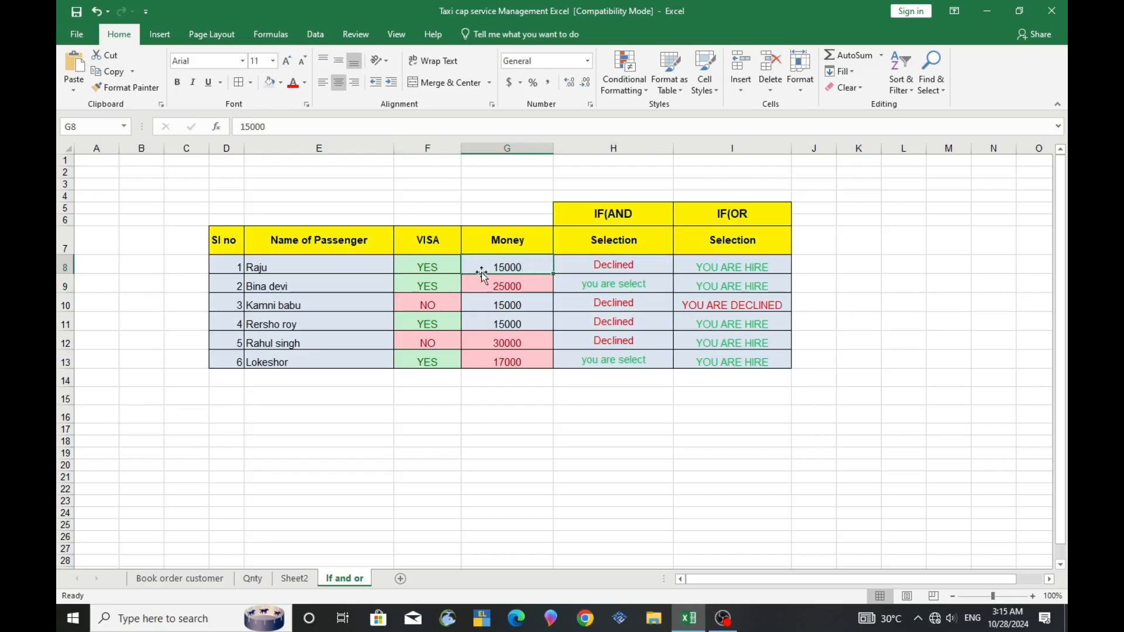
left_click(436, 268)
left_click(496, 270)
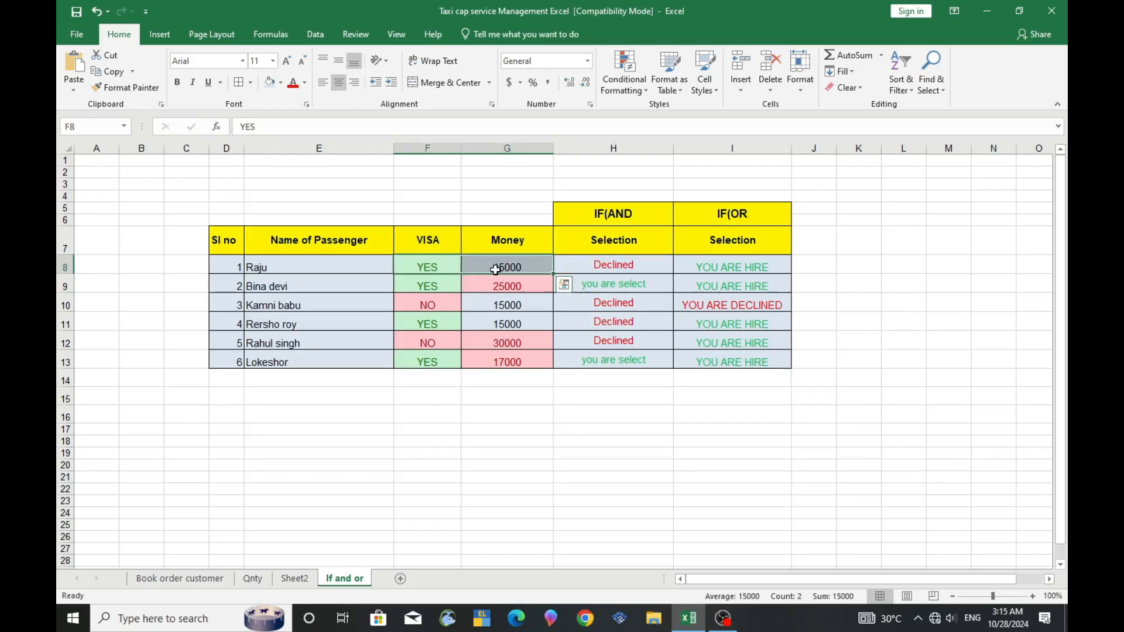
left_click(615, 270)
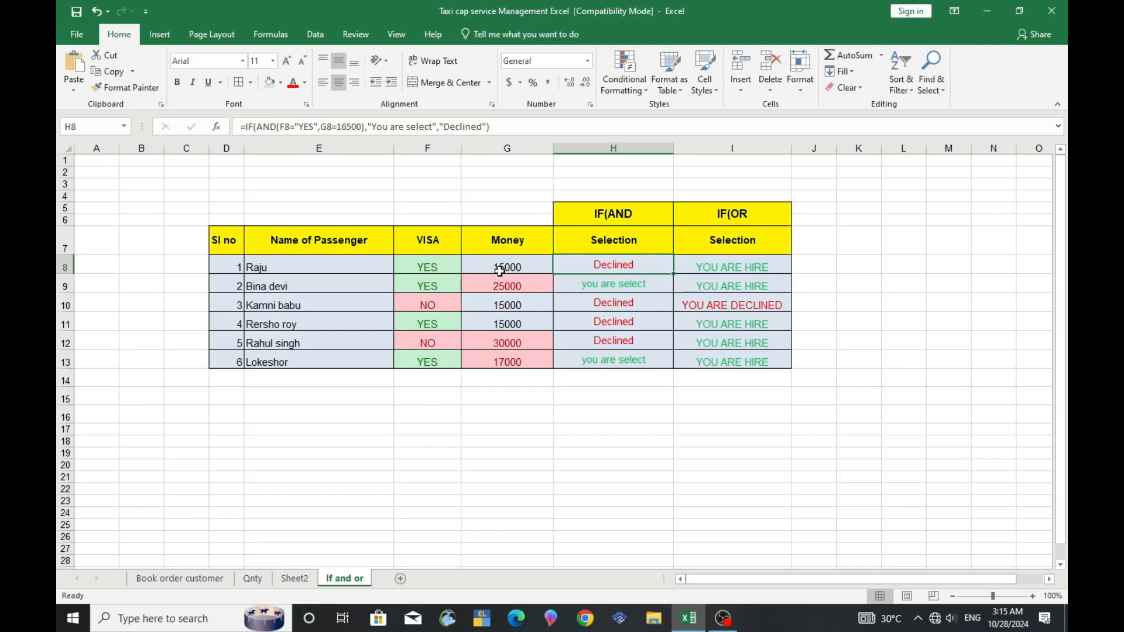
Step: Clear the IF(AND Selection formulas for the remaining passengers in H9:H13, keeping the one in H8
left_click_drag(605, 277, 607, 359)
key("Delete")
left_click(658, 264)
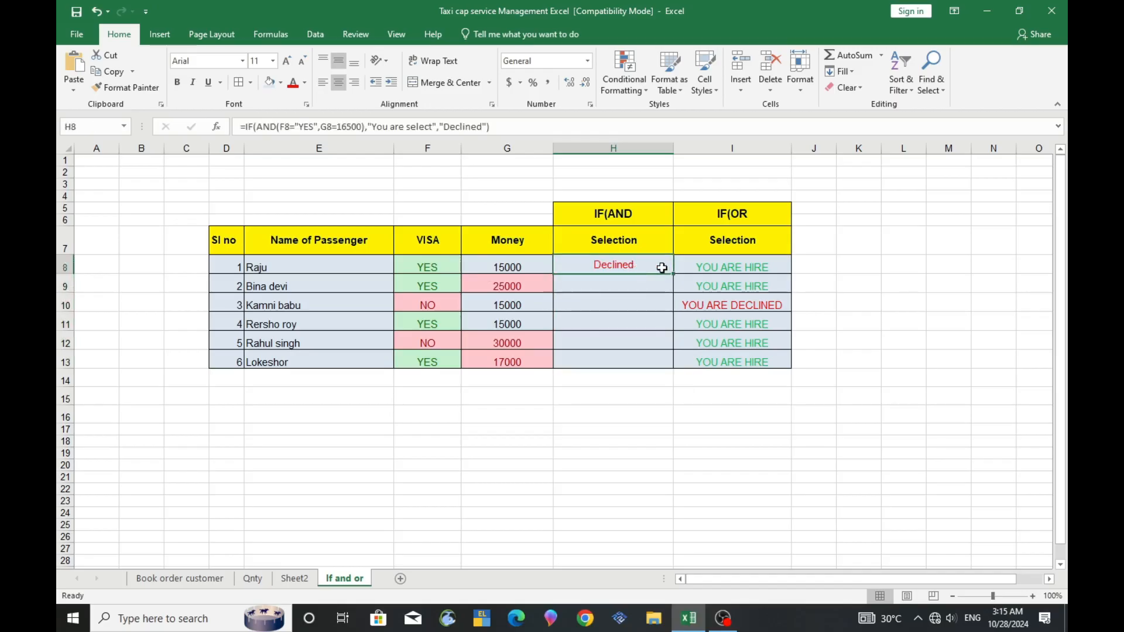
Step: Check the second passenger's VISA and Money entries, and fill the formula from H8 down into H9
left_click(440, 288)
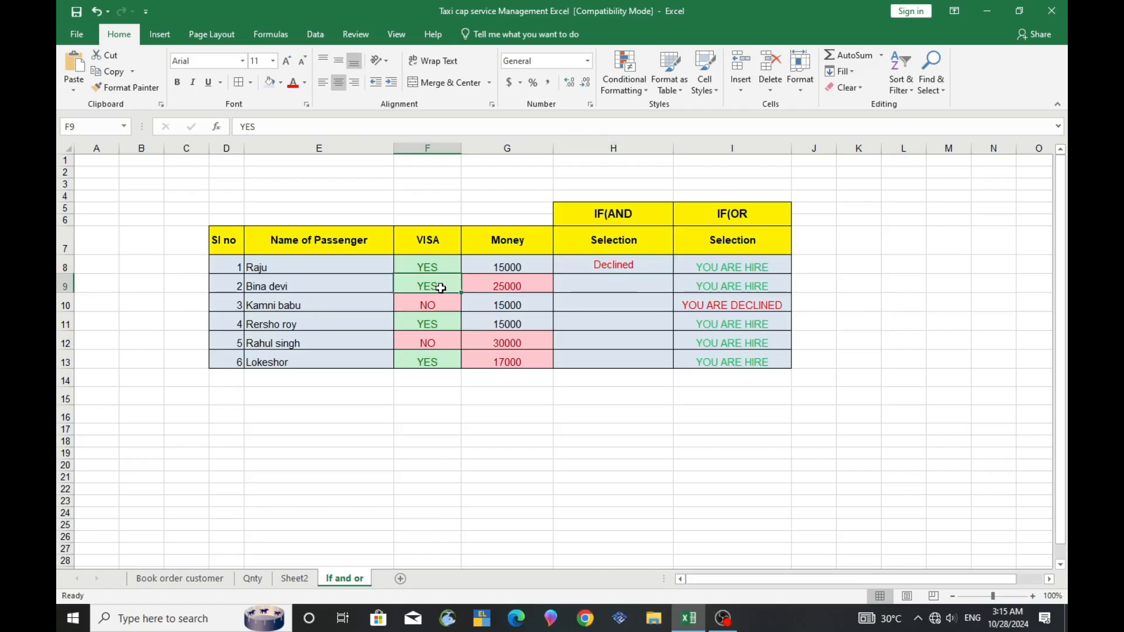
left_click(505, 286)
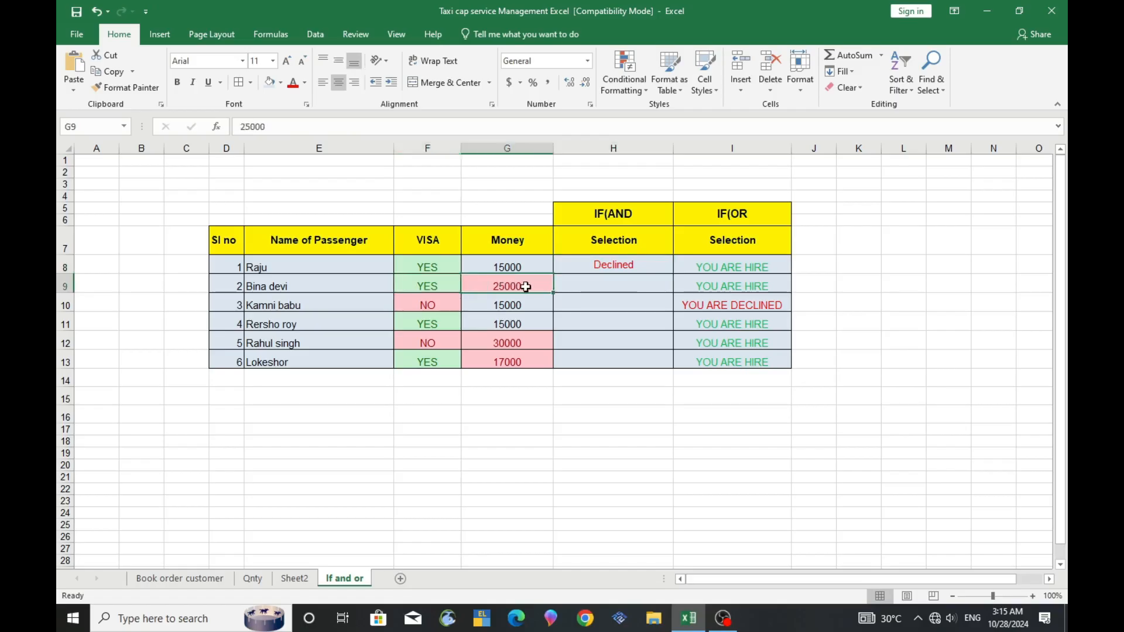
left_click(597, 281)
key("ctrl+d")
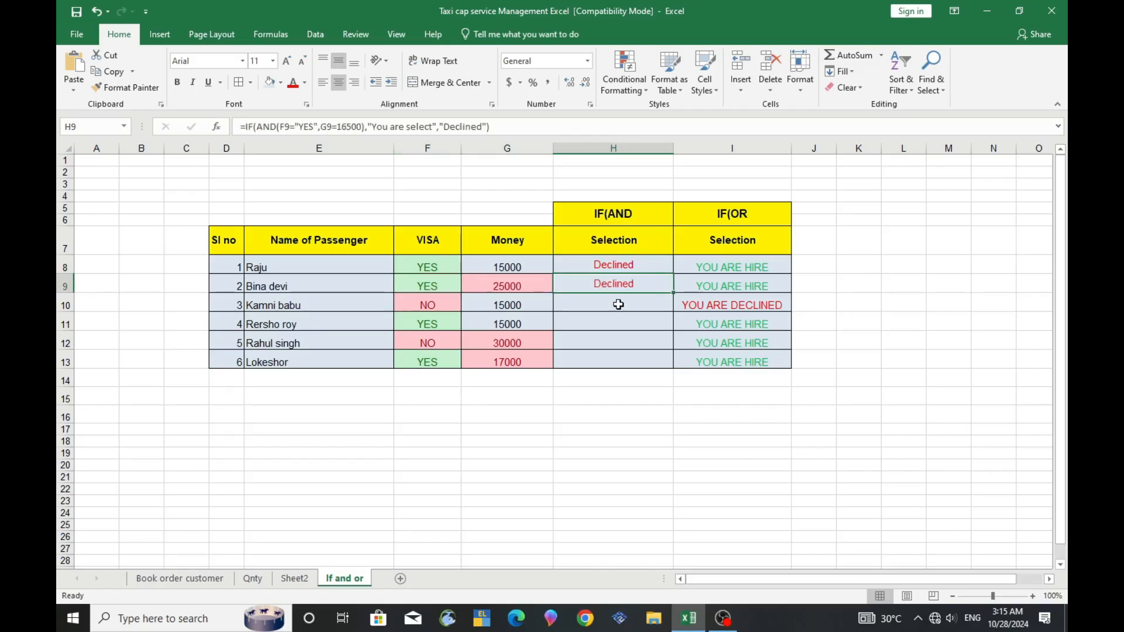
Step: Change the Money condition in H9's formula to G9>=16500 and check the result against the Money entry
double_click(629, 281)
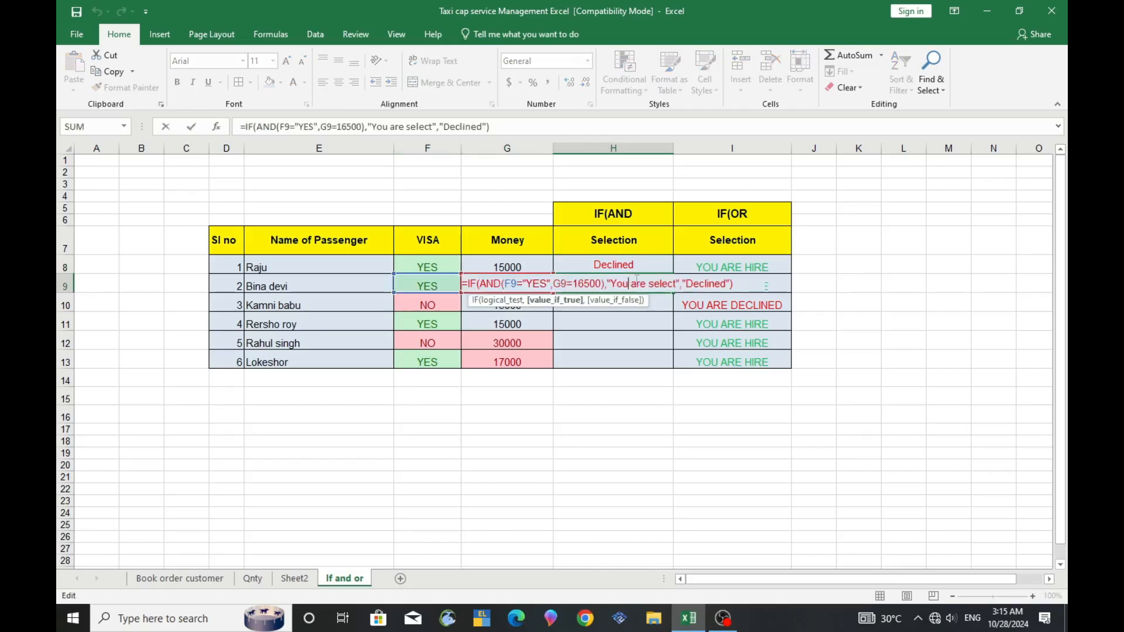
left_click(566, 285)
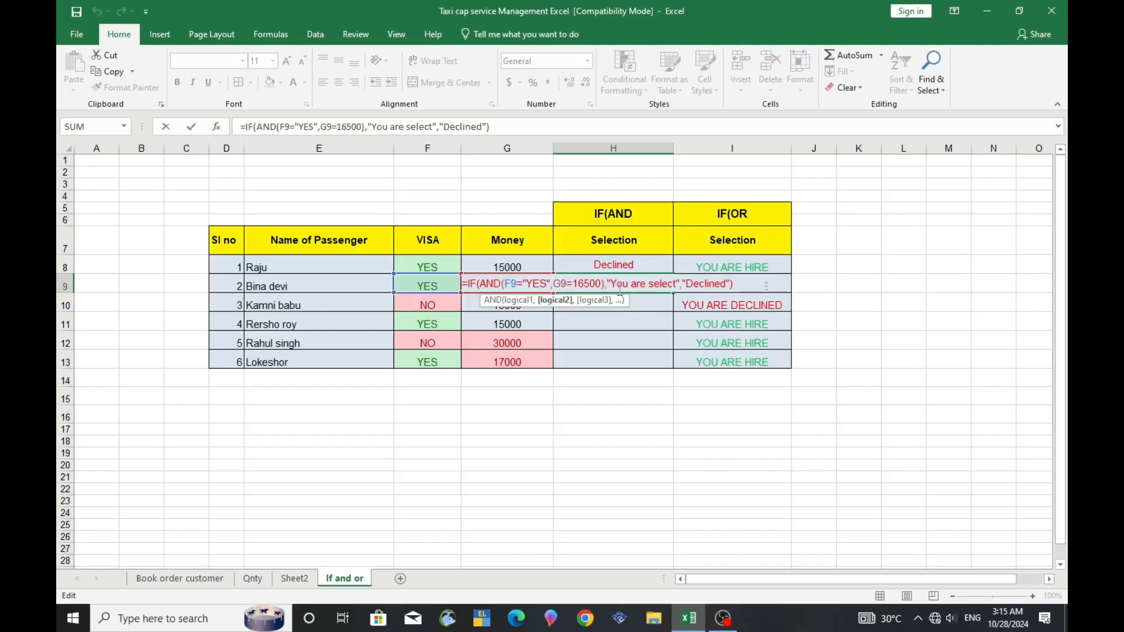
type(">")
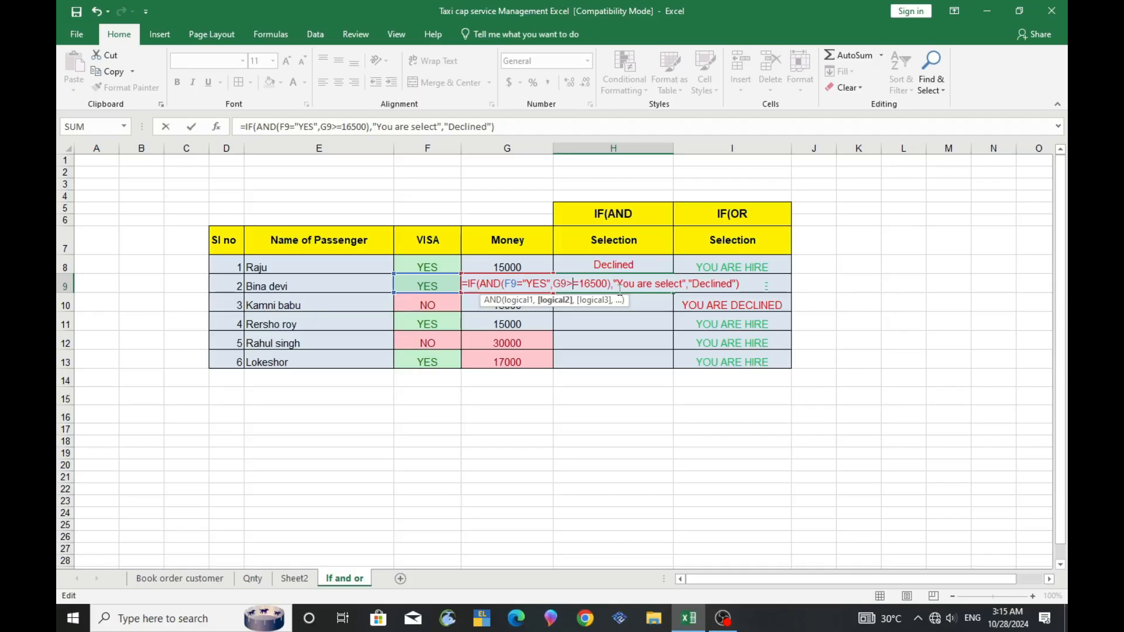
key("Return")
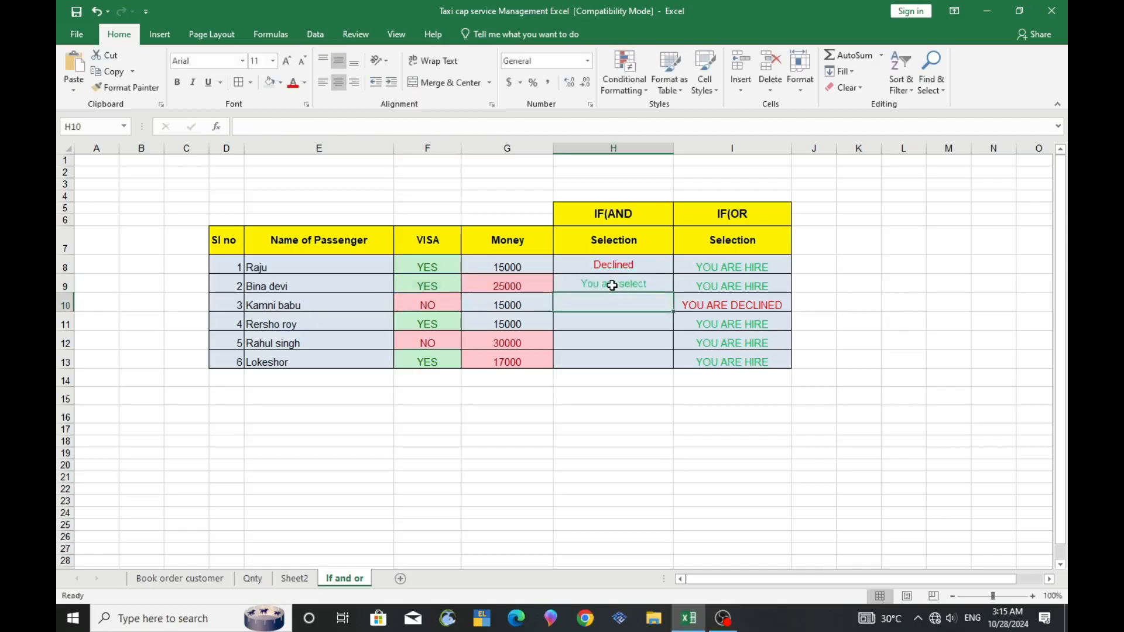
left_click(618, 289)
left_click(517, 288)
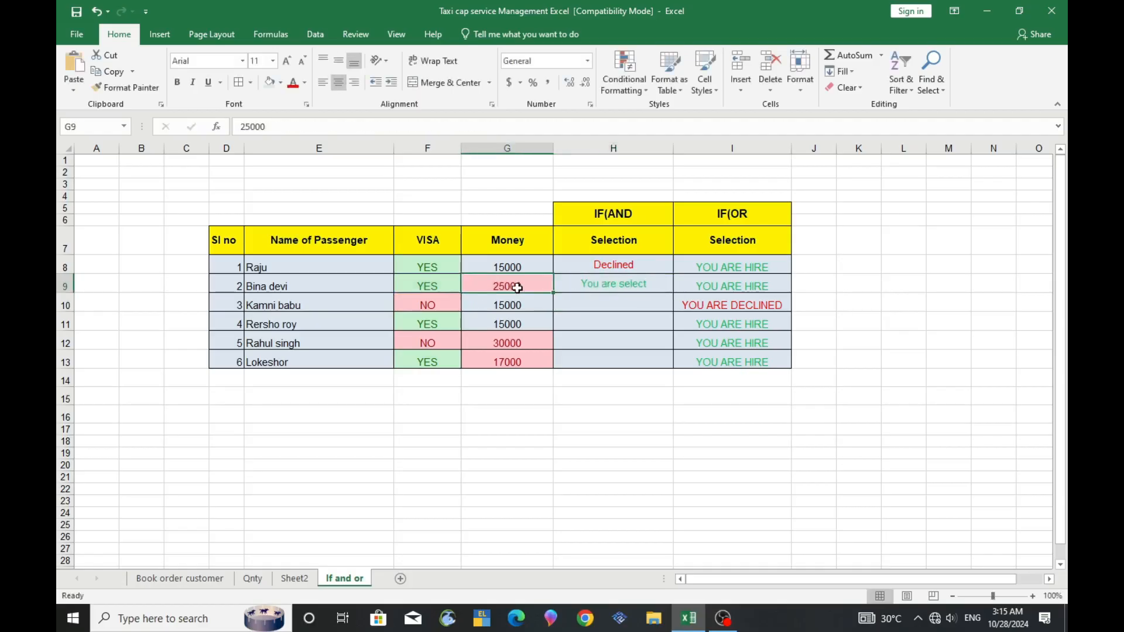
Step: Recheck the second passenger's VISA and Money entries in F9 and G9, and fill the IF(AND formula from H9 down to H13
left_click(422, 283)
left_click(493, 286)
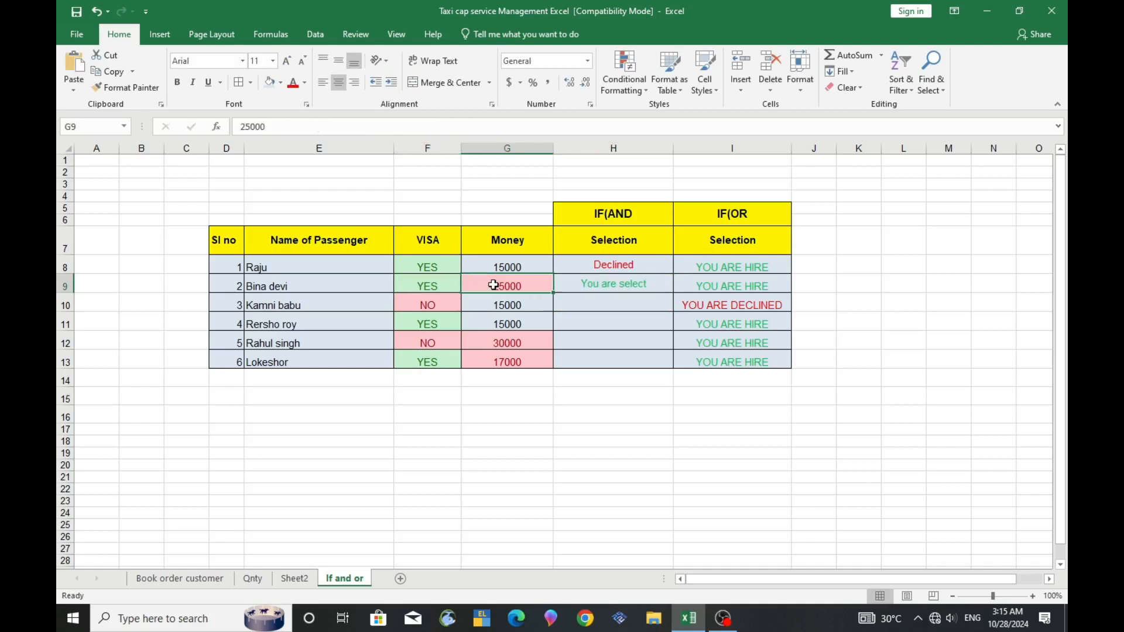
left_click(444, 283)
left_click(483, 283)
left_click(445, 287)
left_click(490, 287)
left_click(444, 287)
left_click(493, 286)
left_click(615, 283)
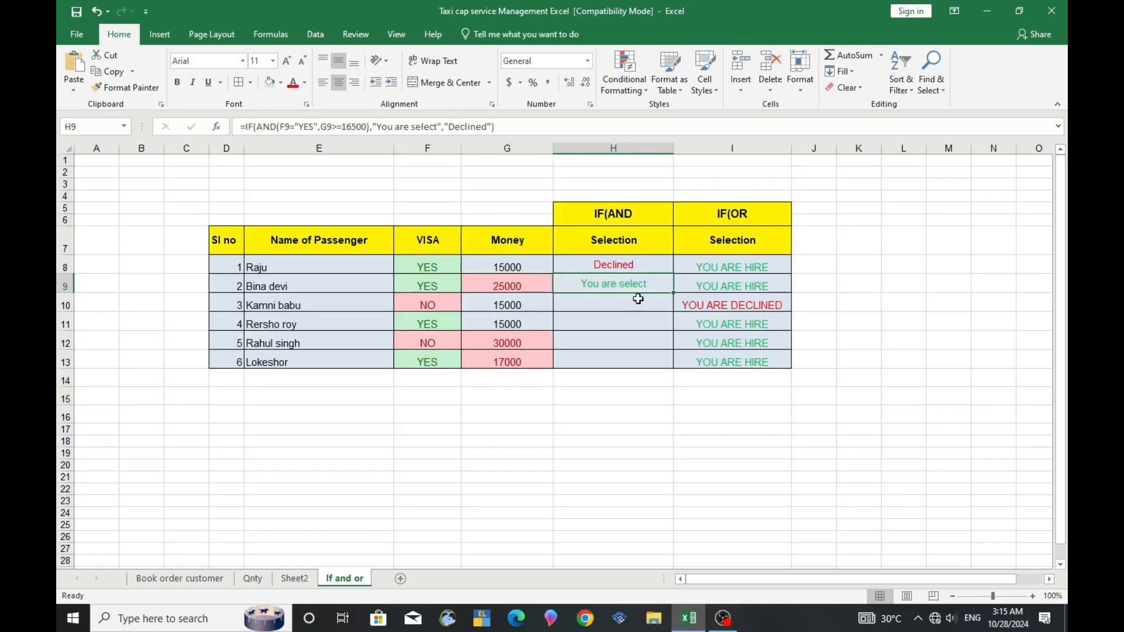
left_click_drag(675, 297, 669, 366)
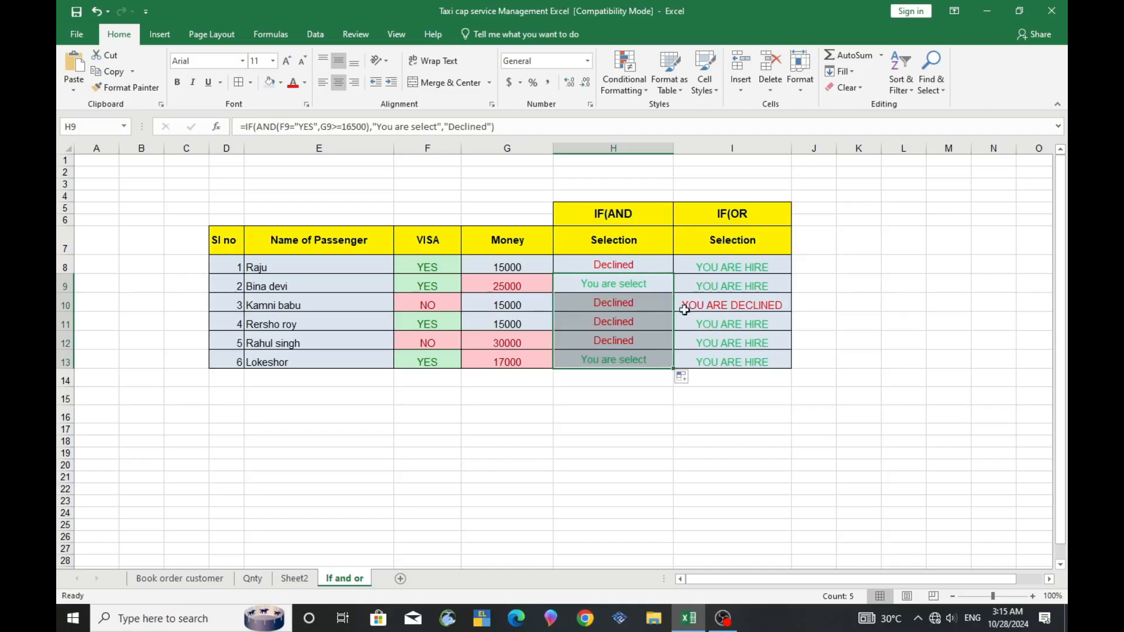
Step: Clear all IF(OR Selection formulas in I8:I13
left_click(703, 269)
left_click_drag(703, 269, 710, 362)
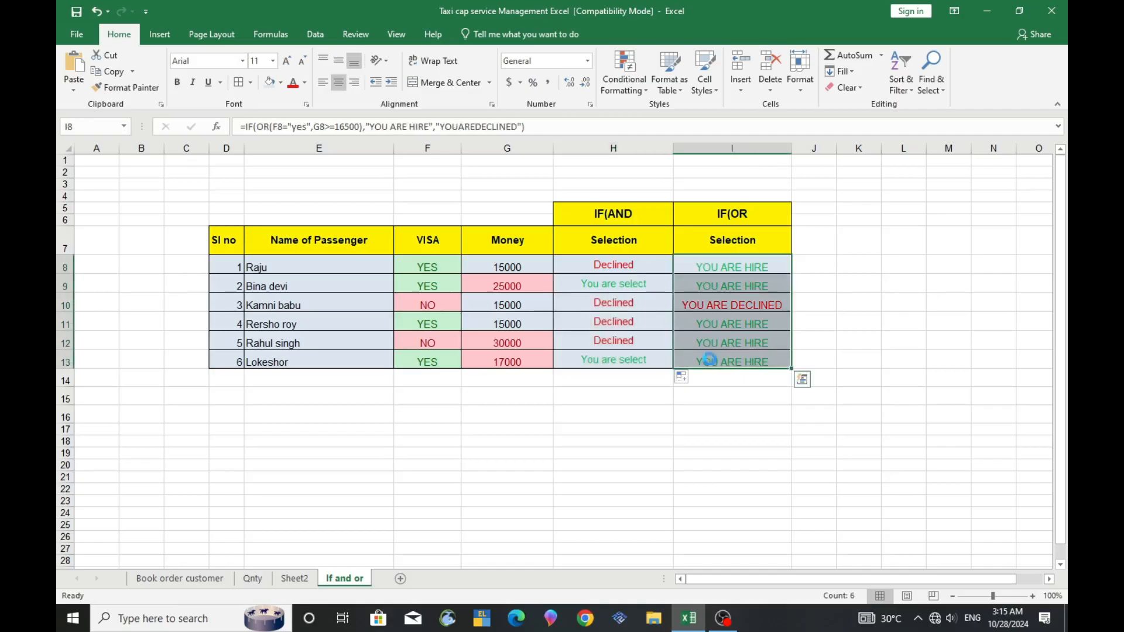
key("Delete")
left_click(710, 221)
Step: Begin the formula in I8 with the condition =IF(OR(F8="YES",G8>=16500)
left_click(729, 269)
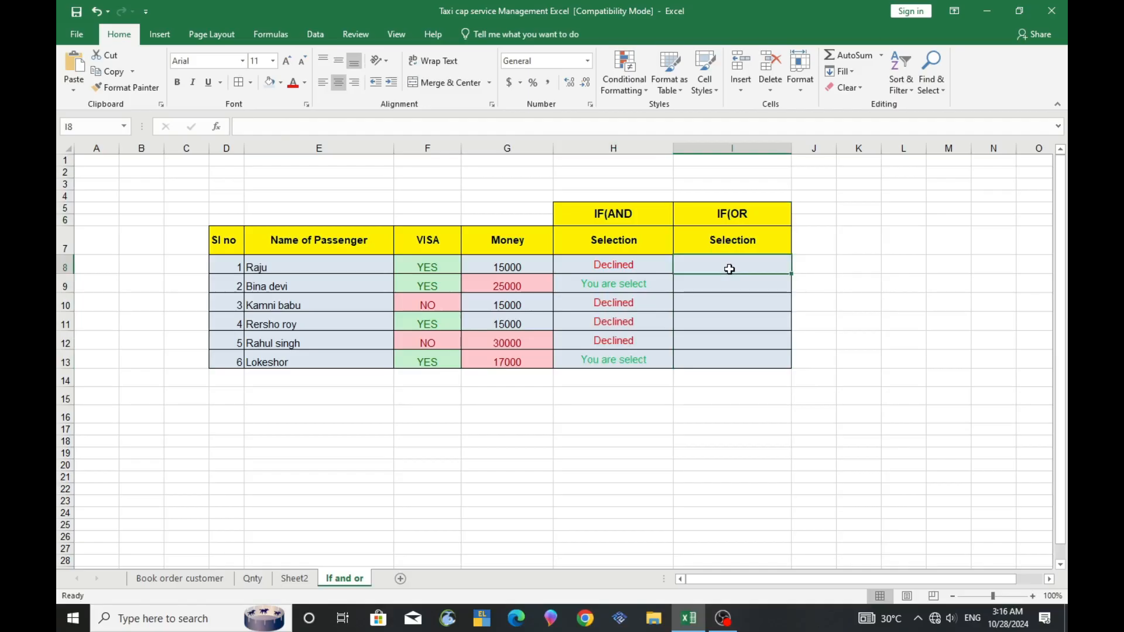
type("=")
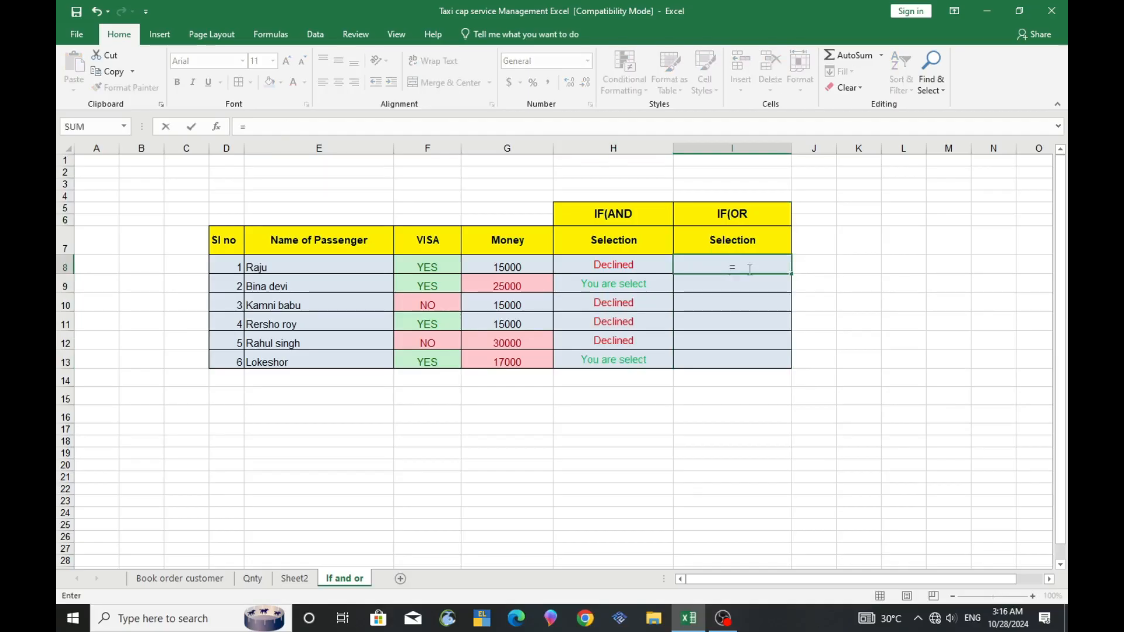
type("if(")
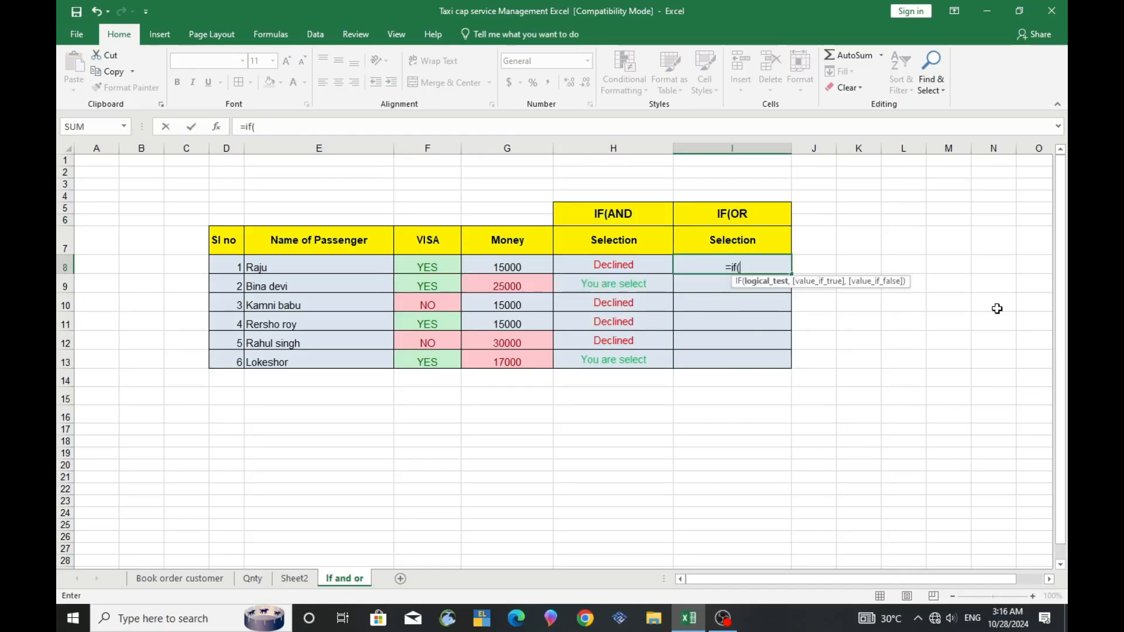
type("or")
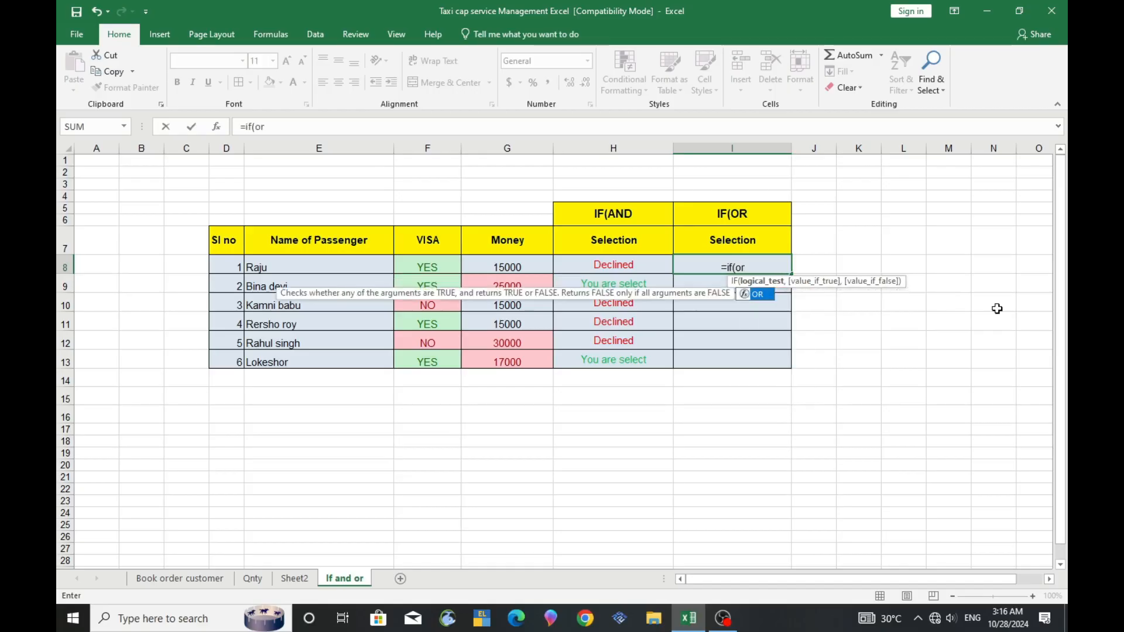
type("(")
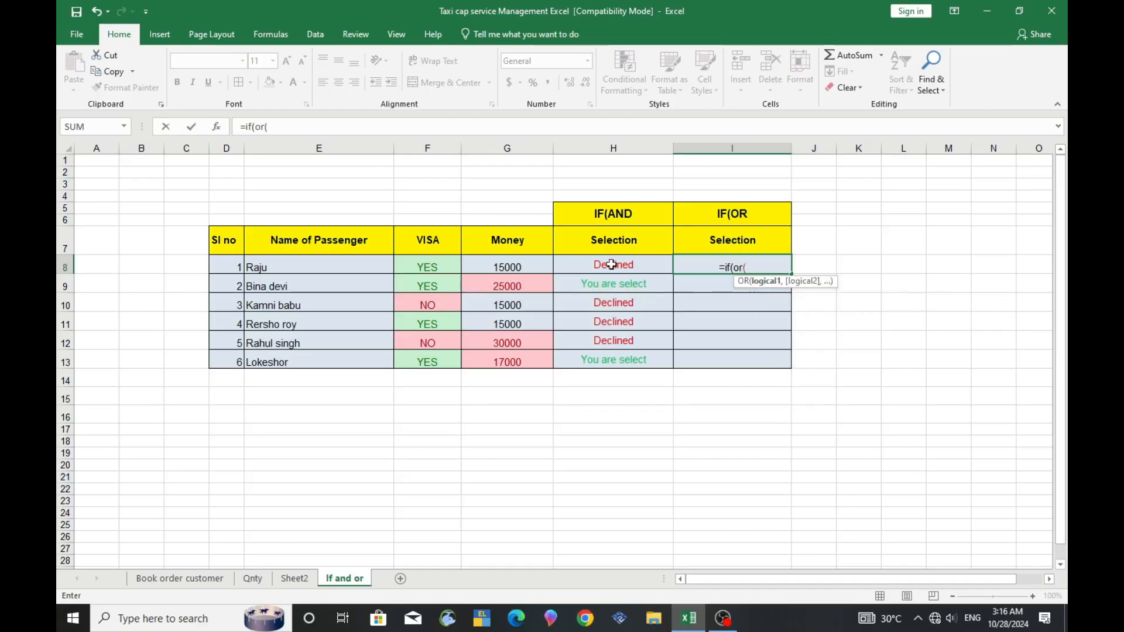
left_click(438, 267)
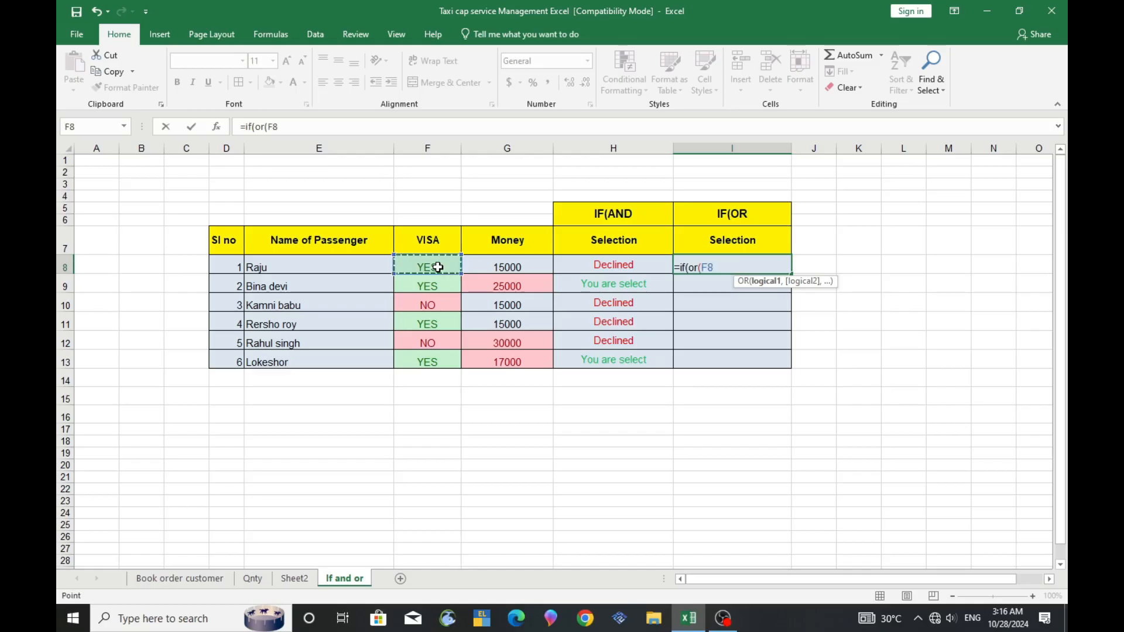
type("=")
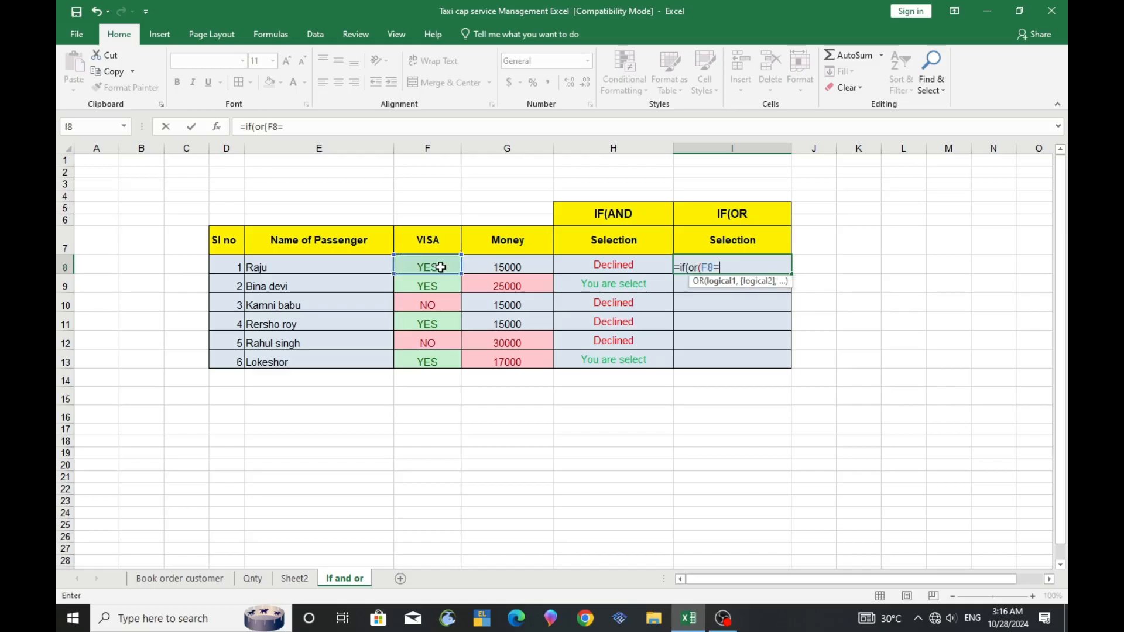
type("\"YES\",")
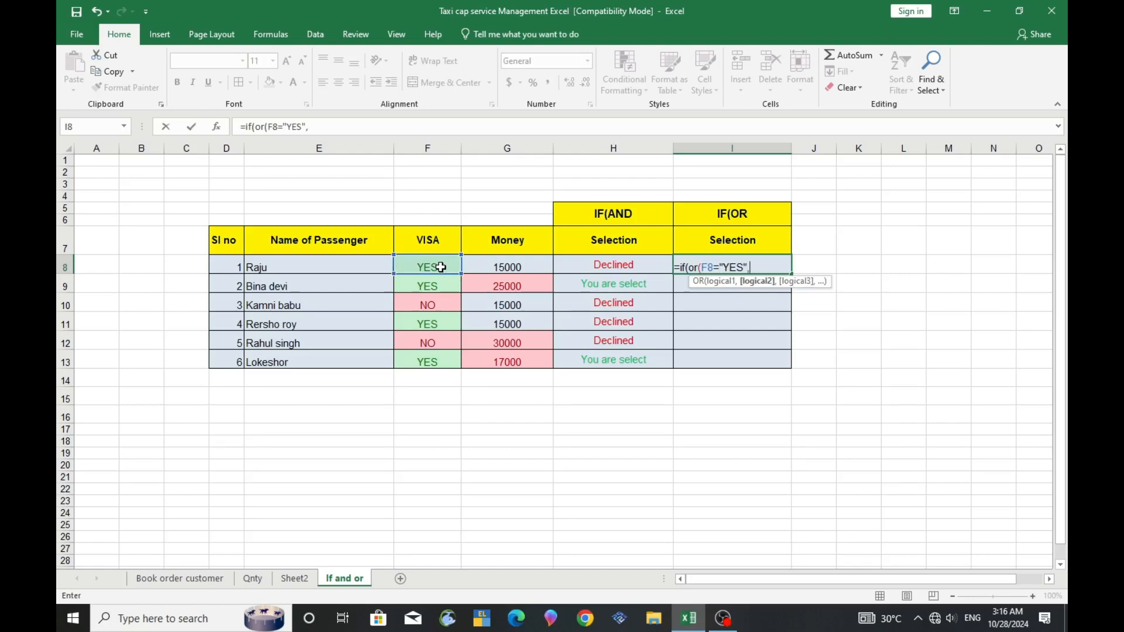
left_click(490, 265)
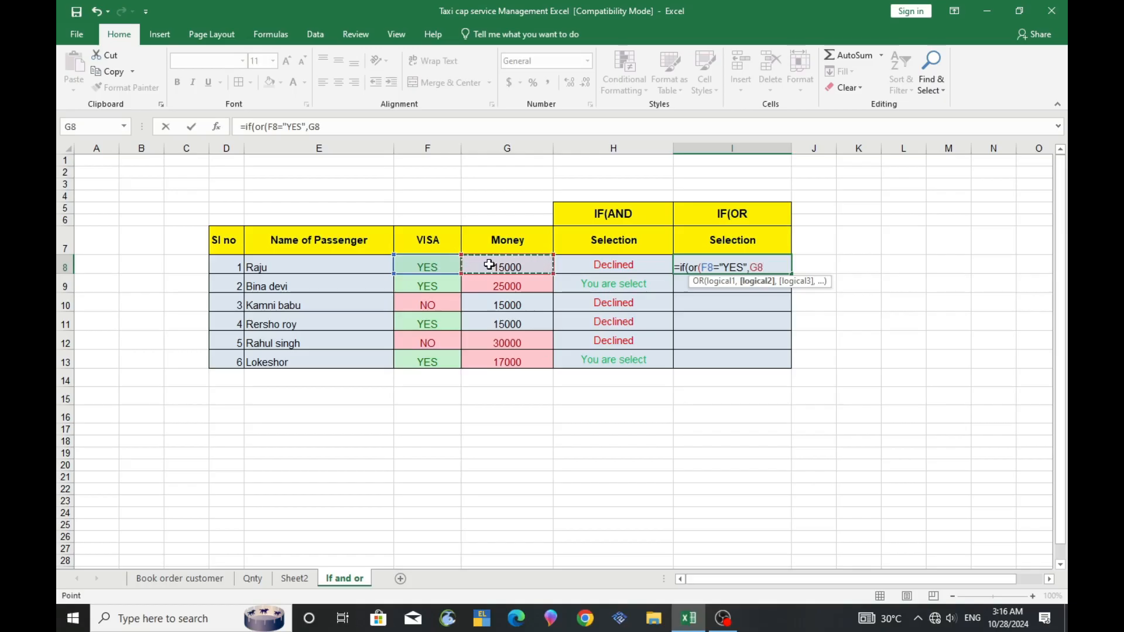
type("=\"YES\",G8>=16500")
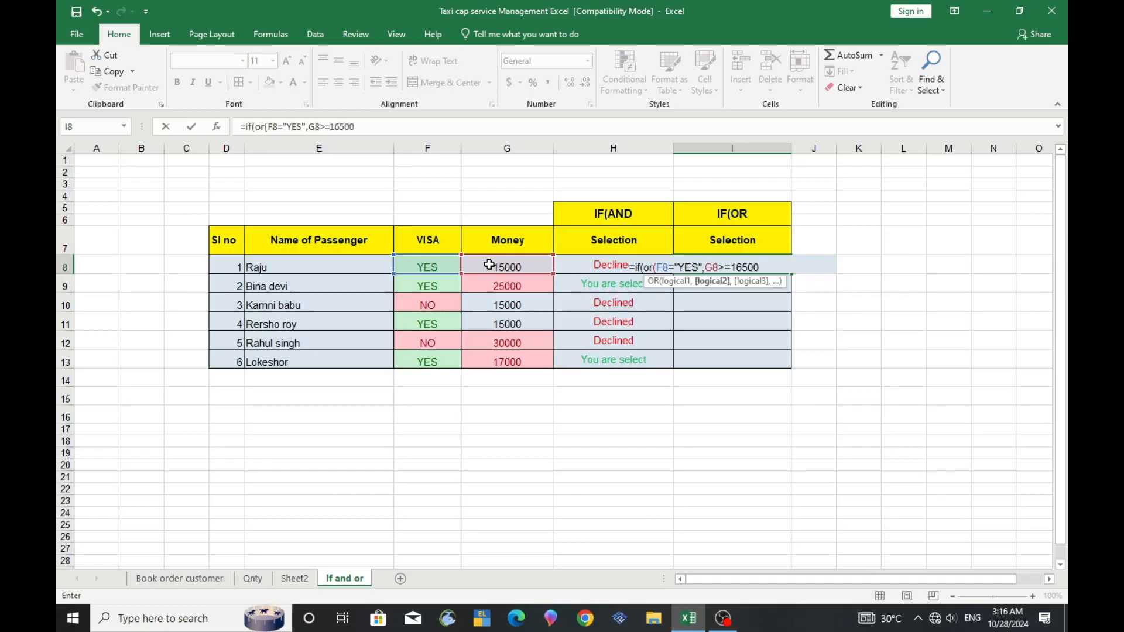
type(")")
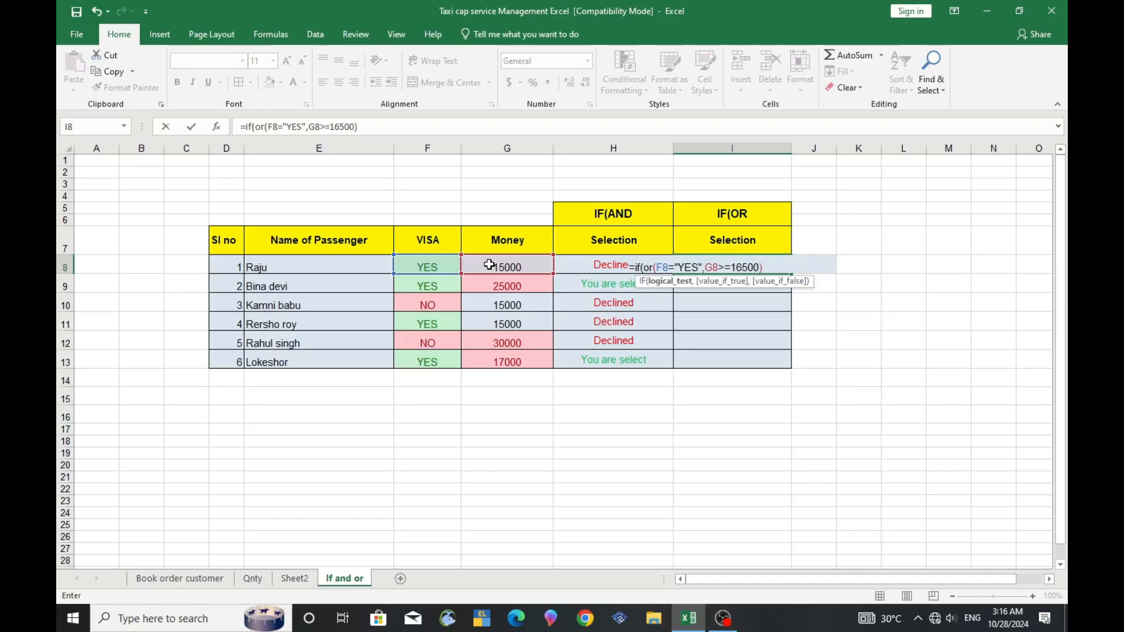
Step: Complete the I8 formula with "You are seclect" as the true result and "Declined" as the false result, and enter it
type(",")
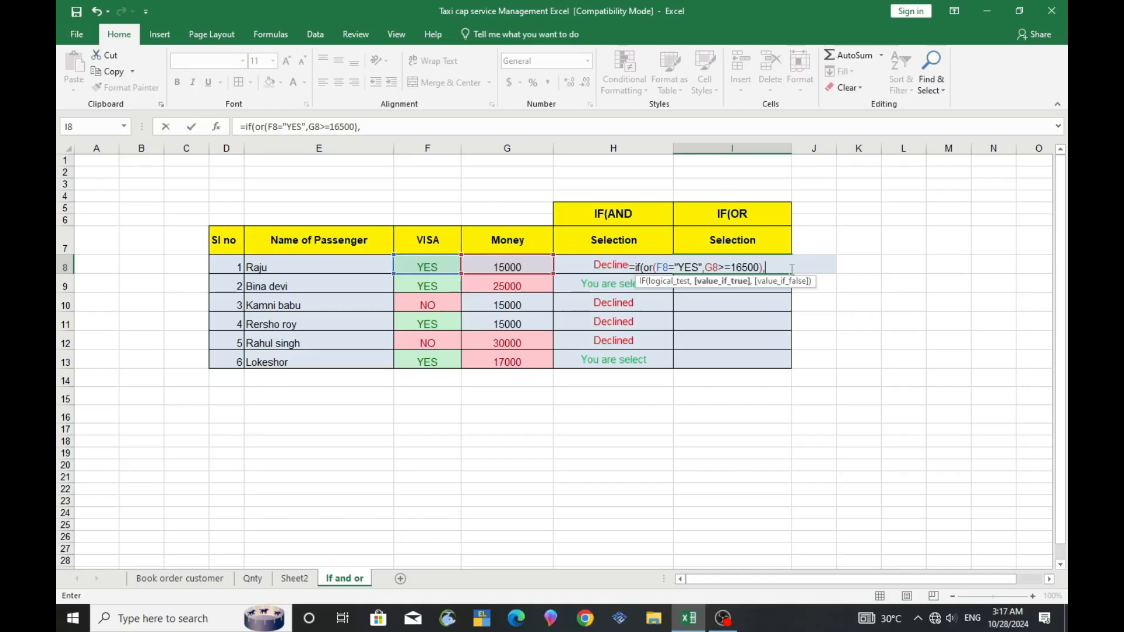
type("\"You are seclec")
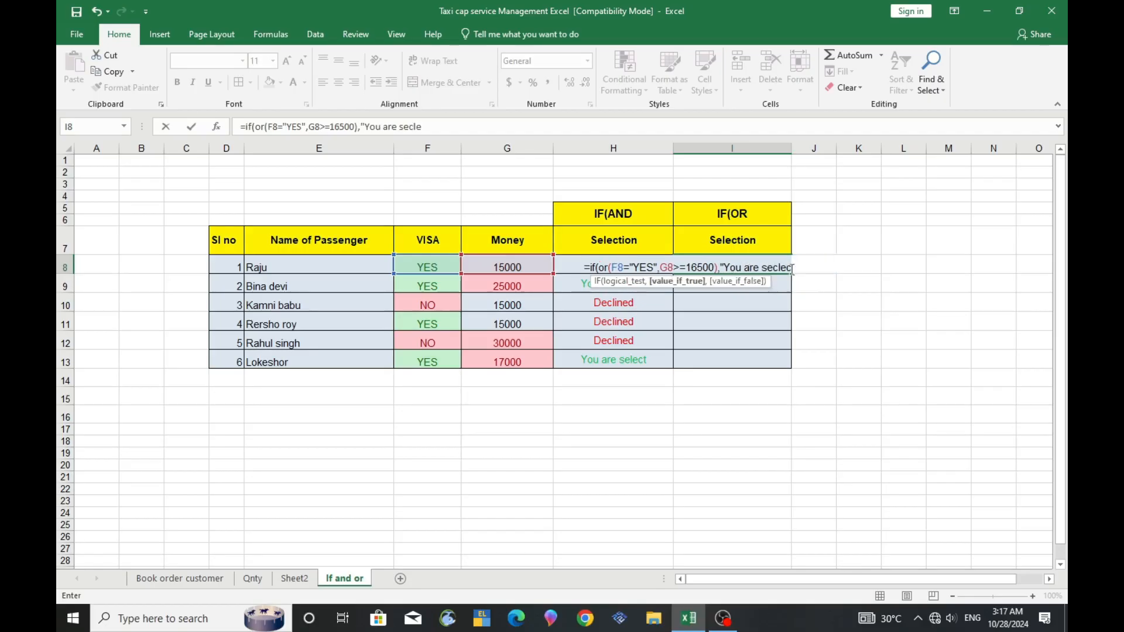
type("t")
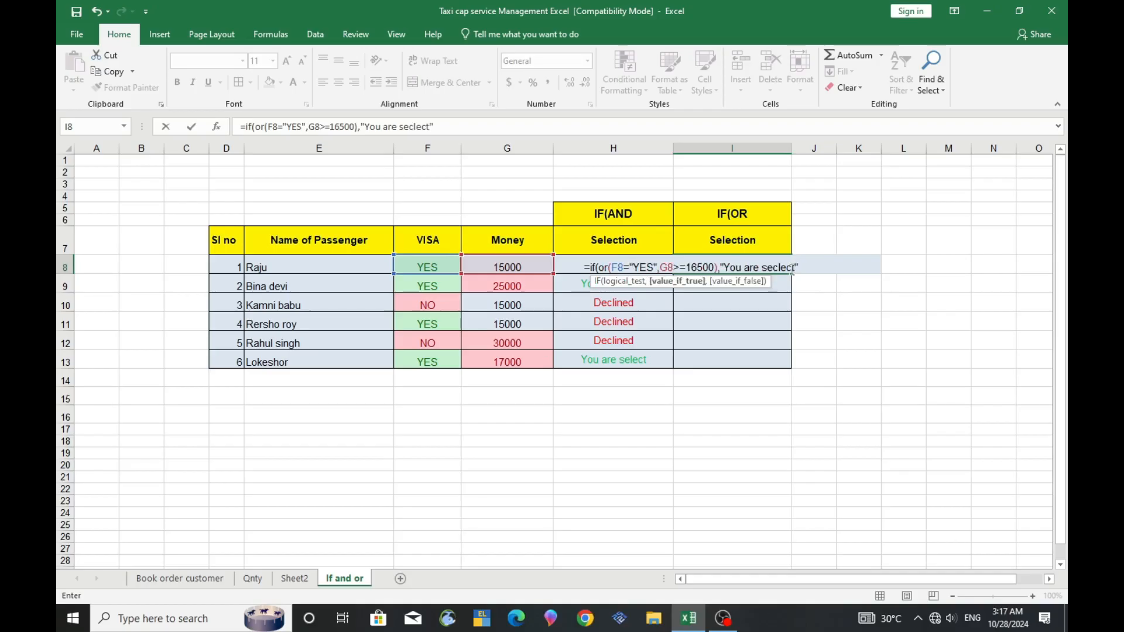
type("\",")
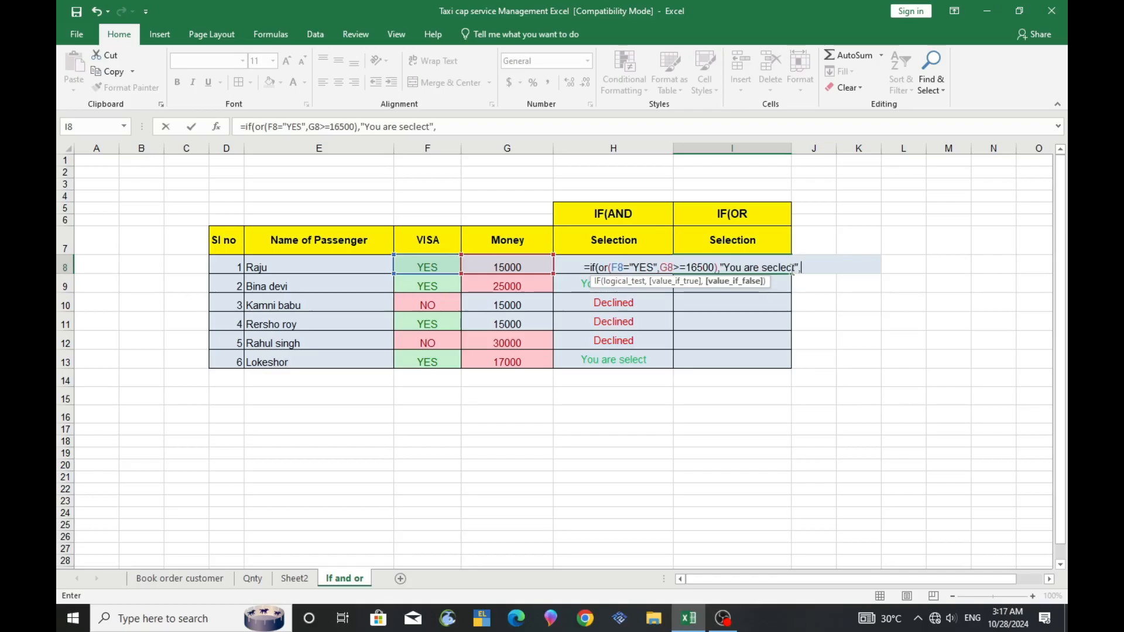
type("\"")
type("Decline")
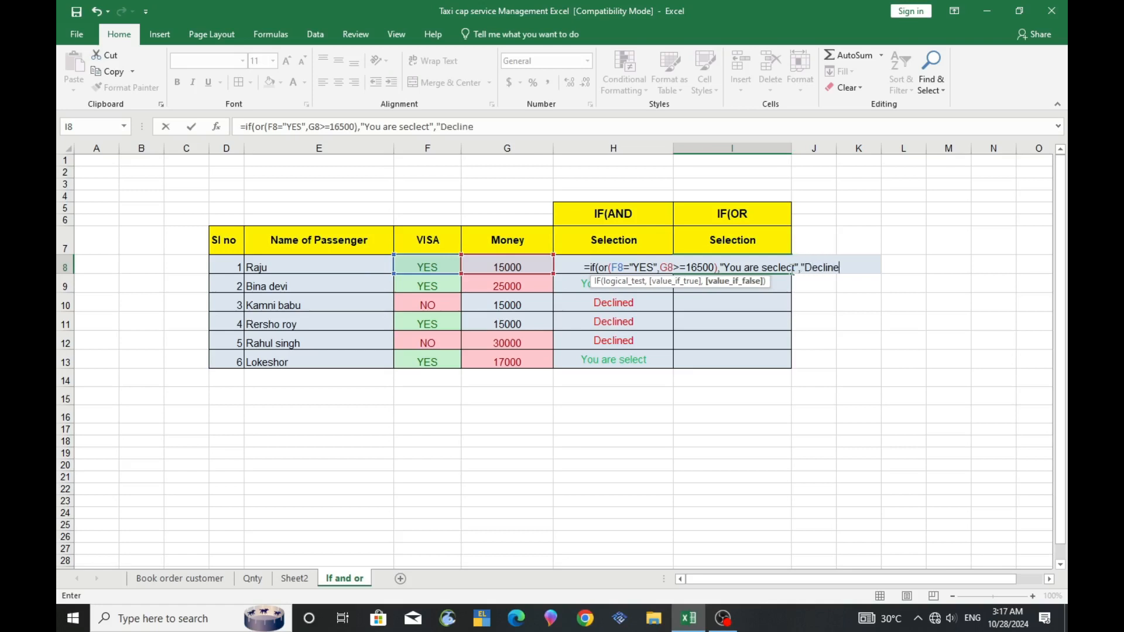
type("d\")")
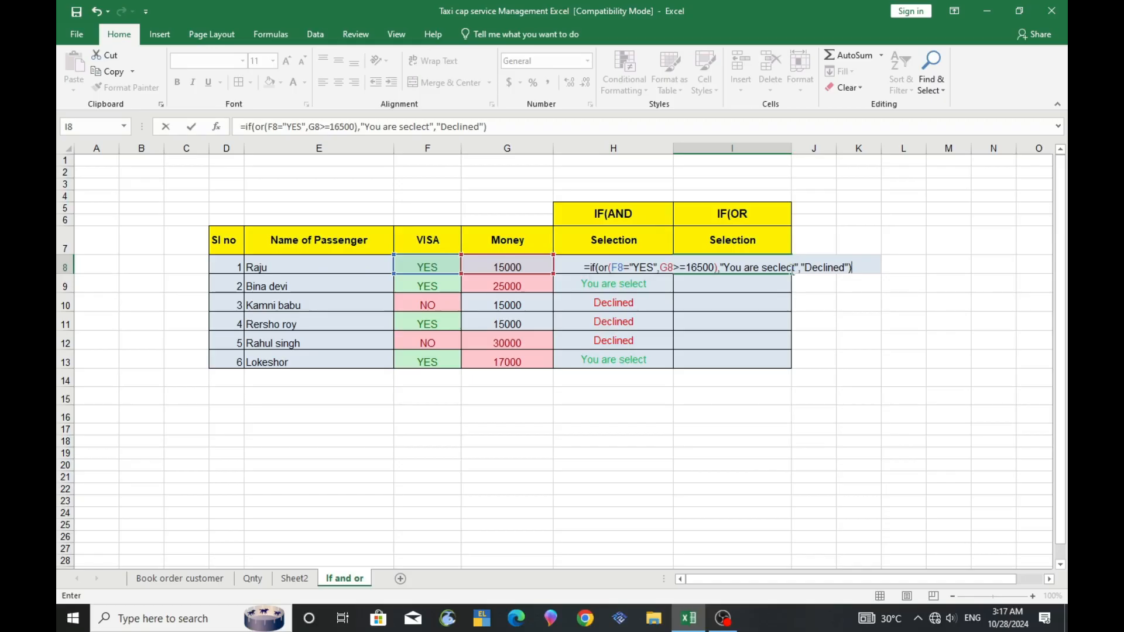
key("Return")
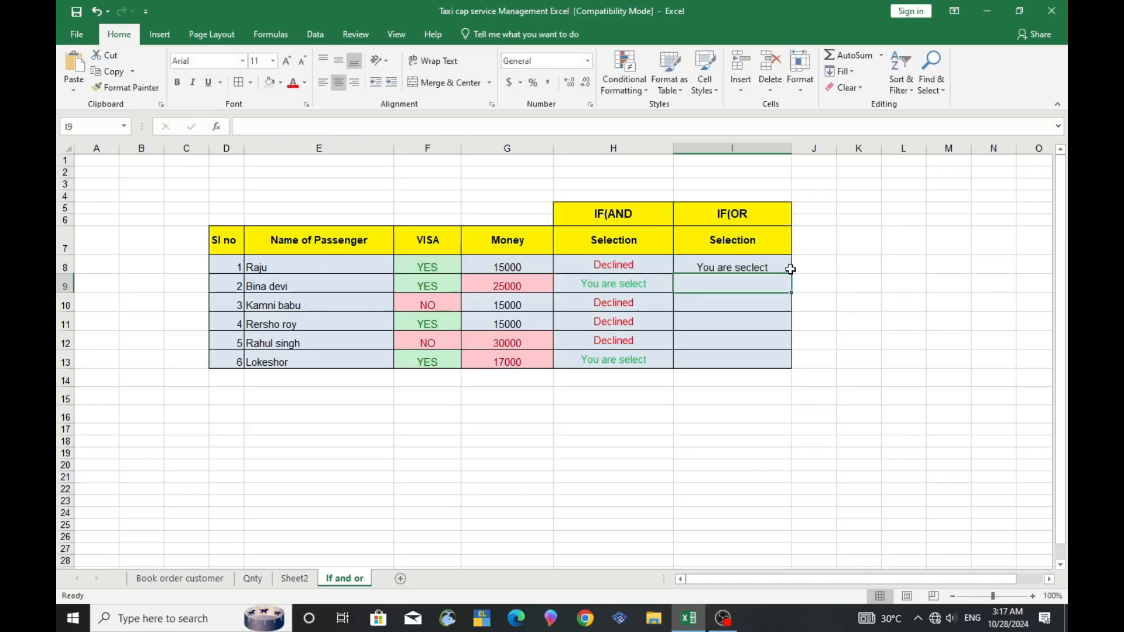
Step: Fill the IF(OR formula from I8 down to I13, and compare the first passenger's result with the entries in F8 and G8
left_click(755, 266)
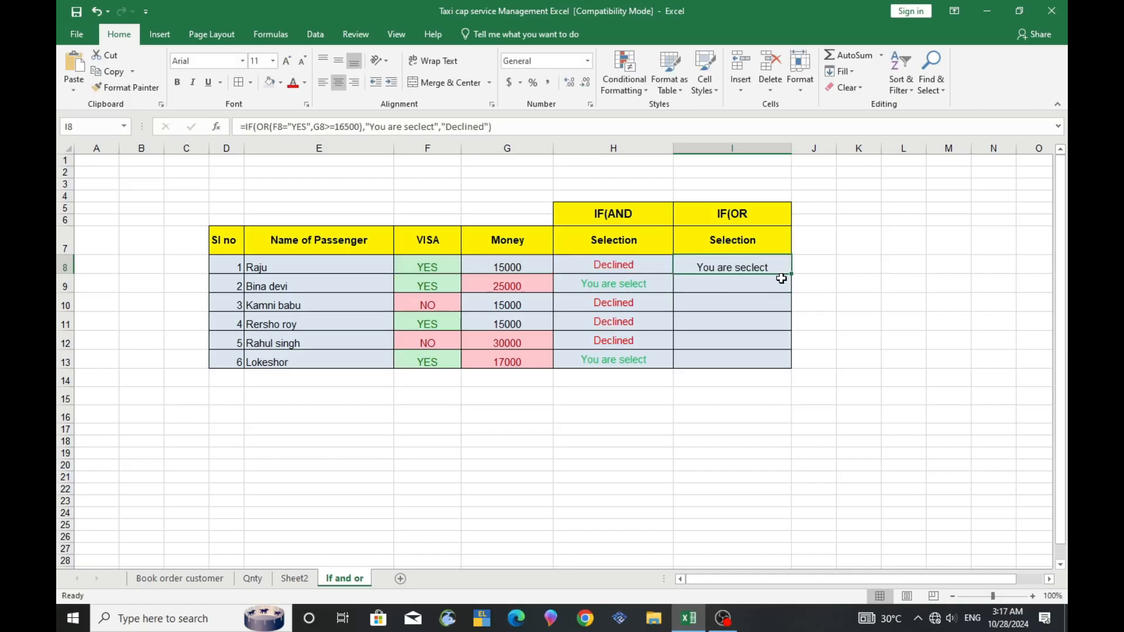
left_click_drag(791, 273, 786, 363)
left_click(431, 268)
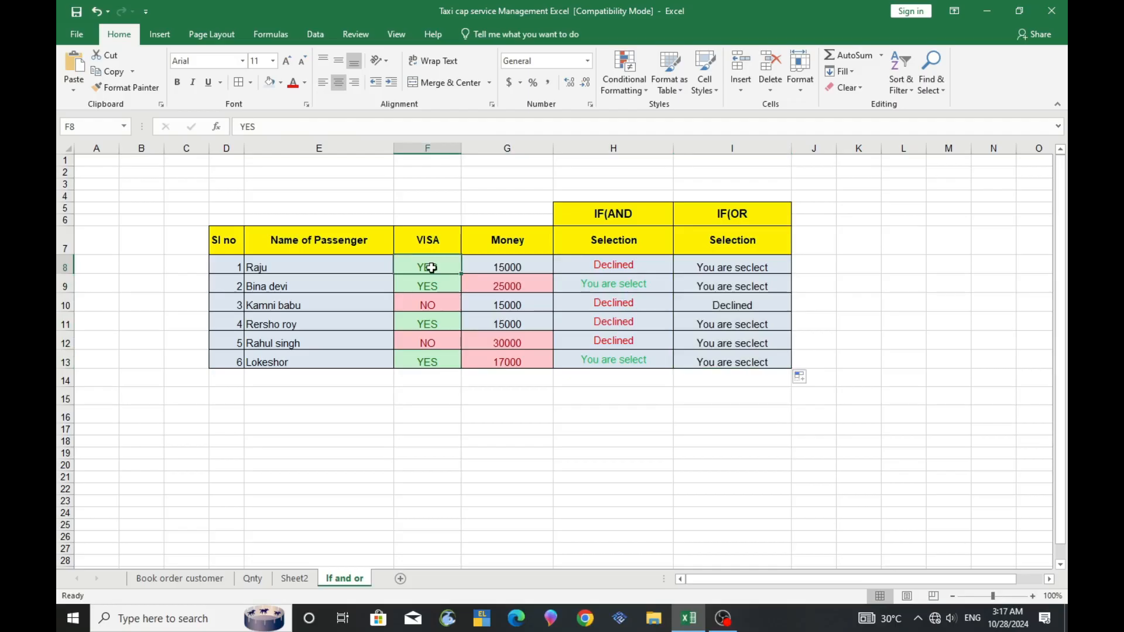
left_click(504, 267)
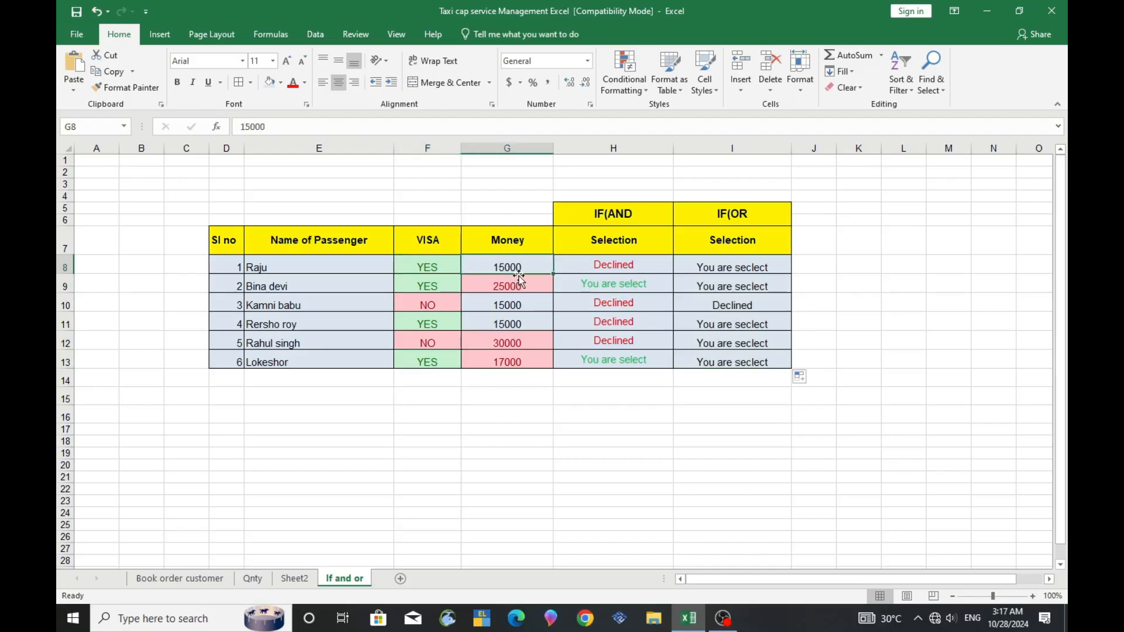
left_click(423, 269)
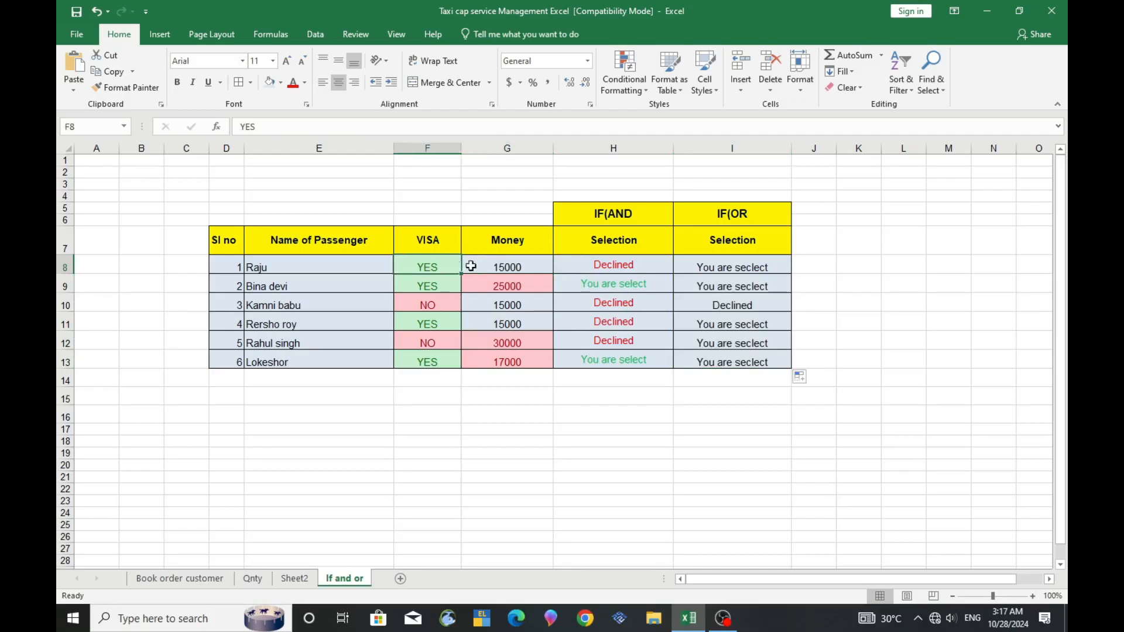
left_click(745, 270)
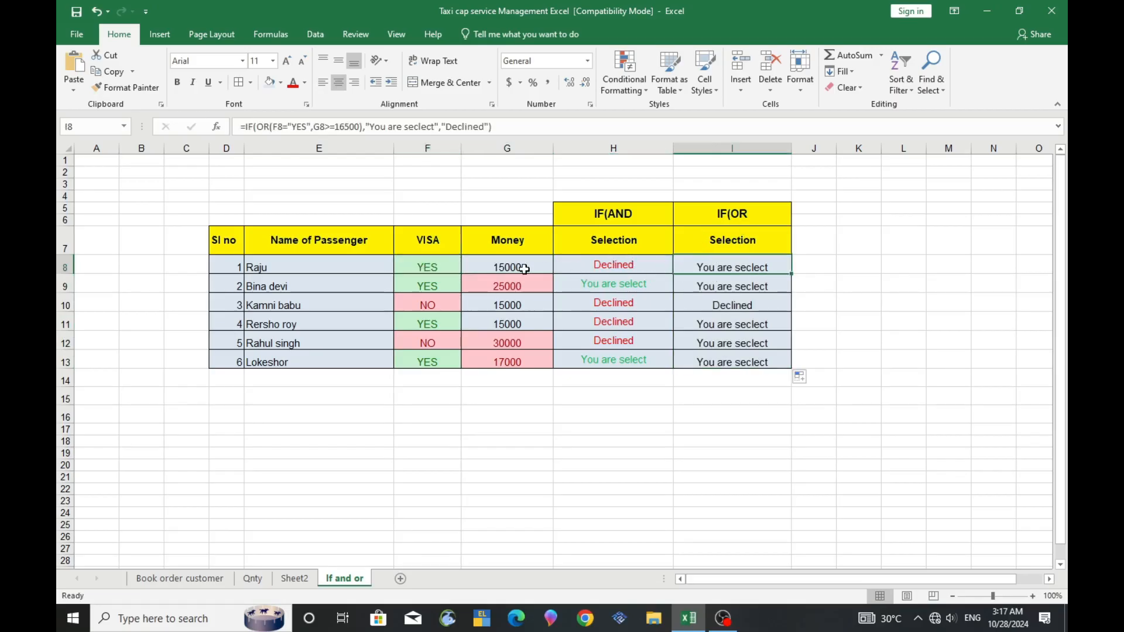
left_click_drag(524, 269, 464, 270)
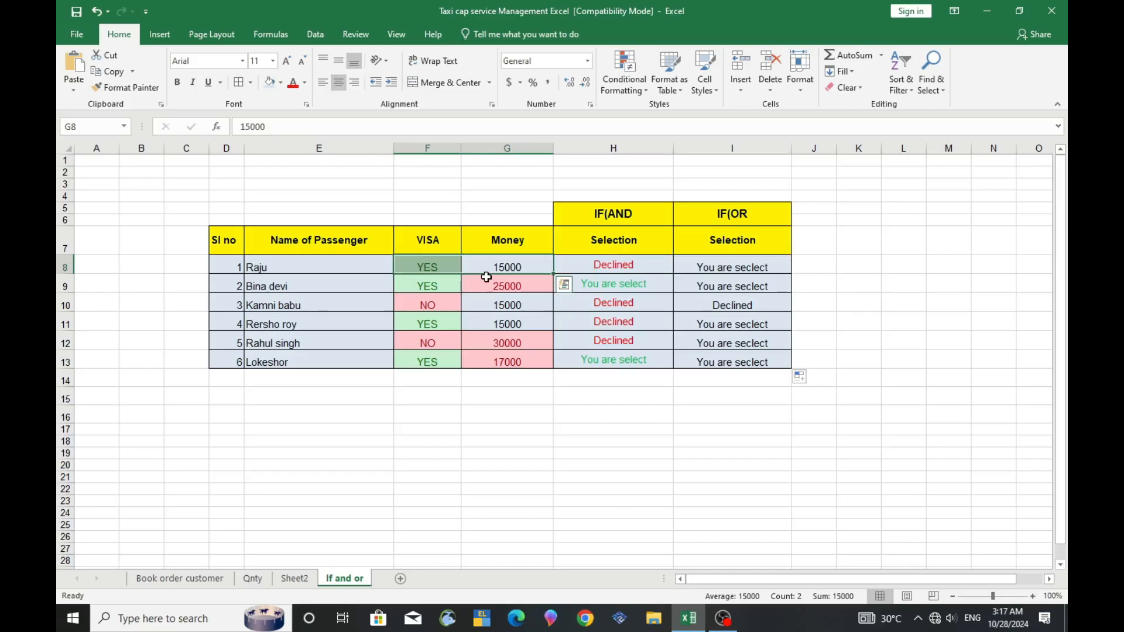
Step: Compare the third passenger's VISA and Money entries in F10 and G10 with the IF(OR formula in I10
left_click(439, 304)
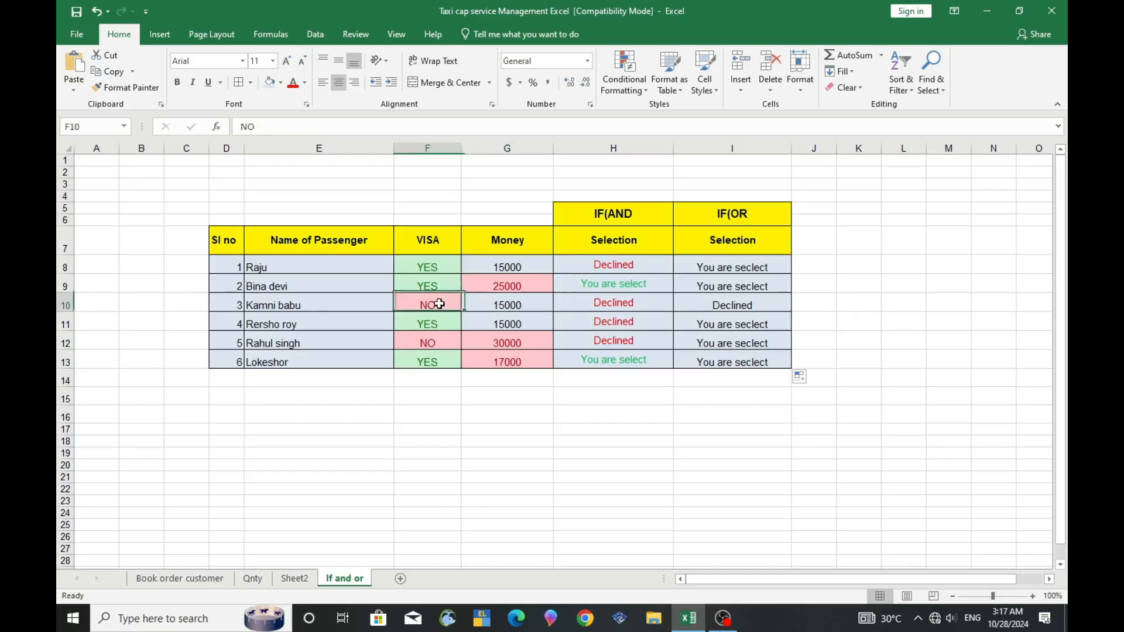
left_click(518, 309)
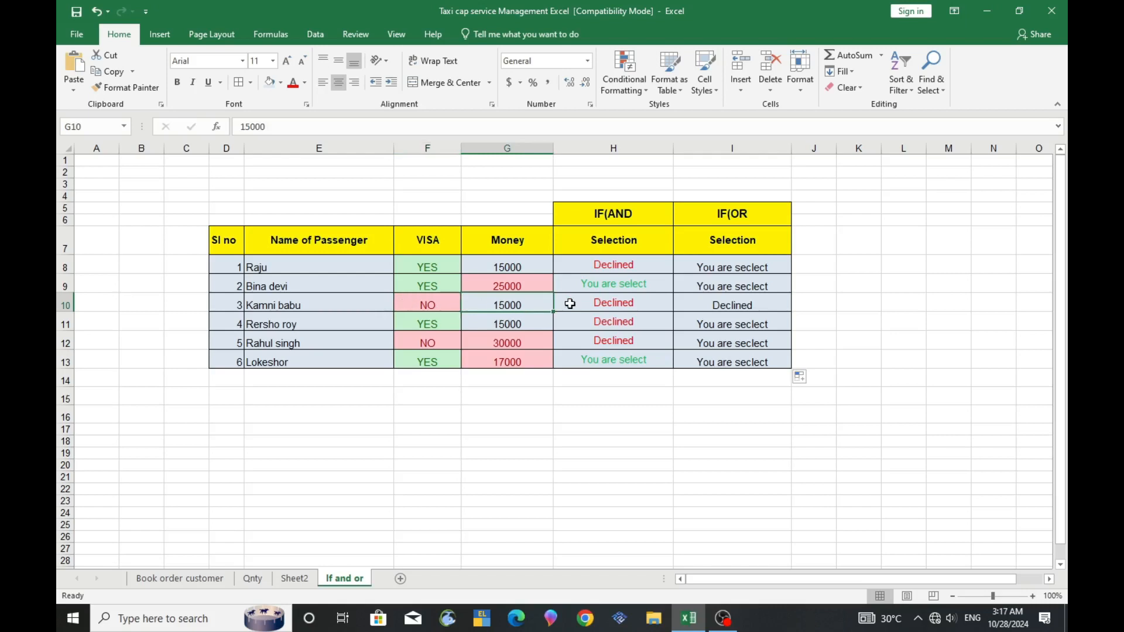
left_click(712, 305)
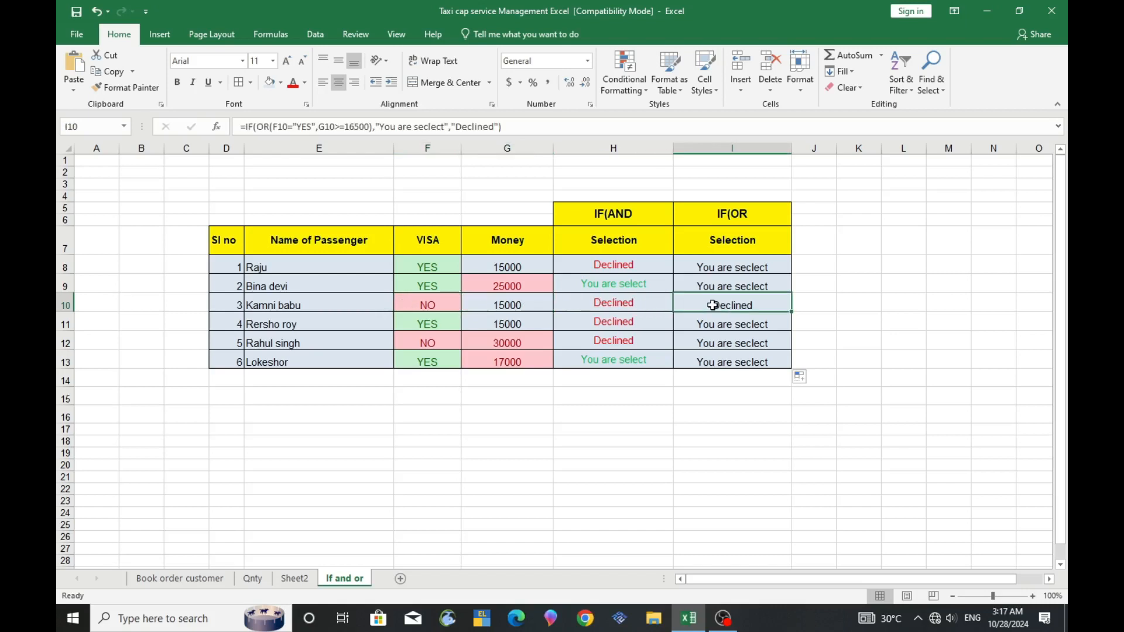
double_click(712, 305)
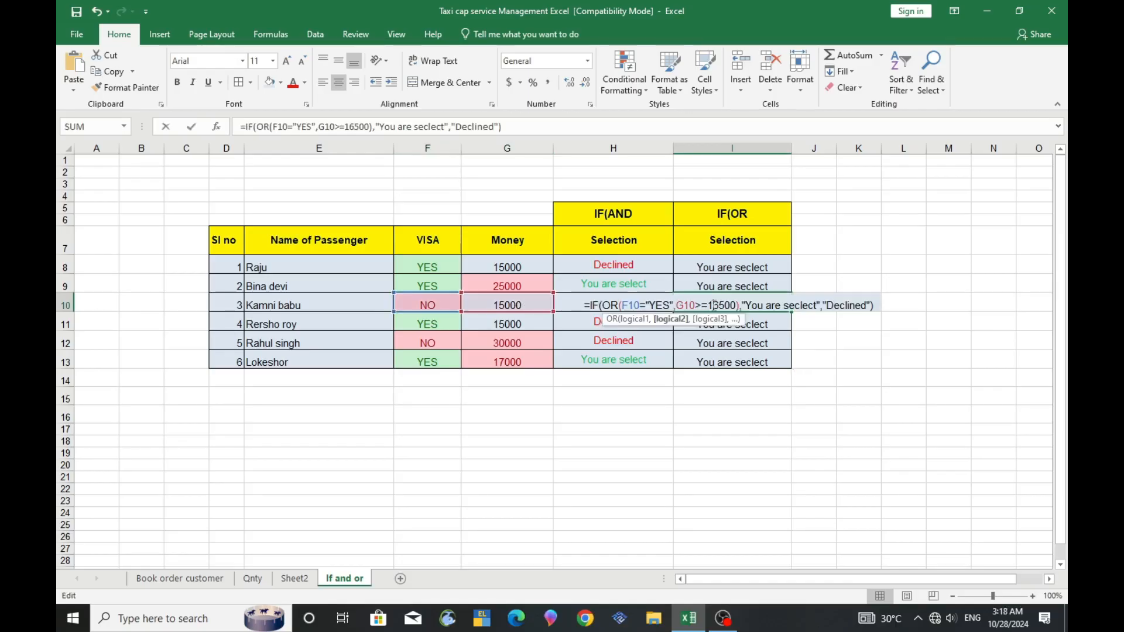
key("Return")
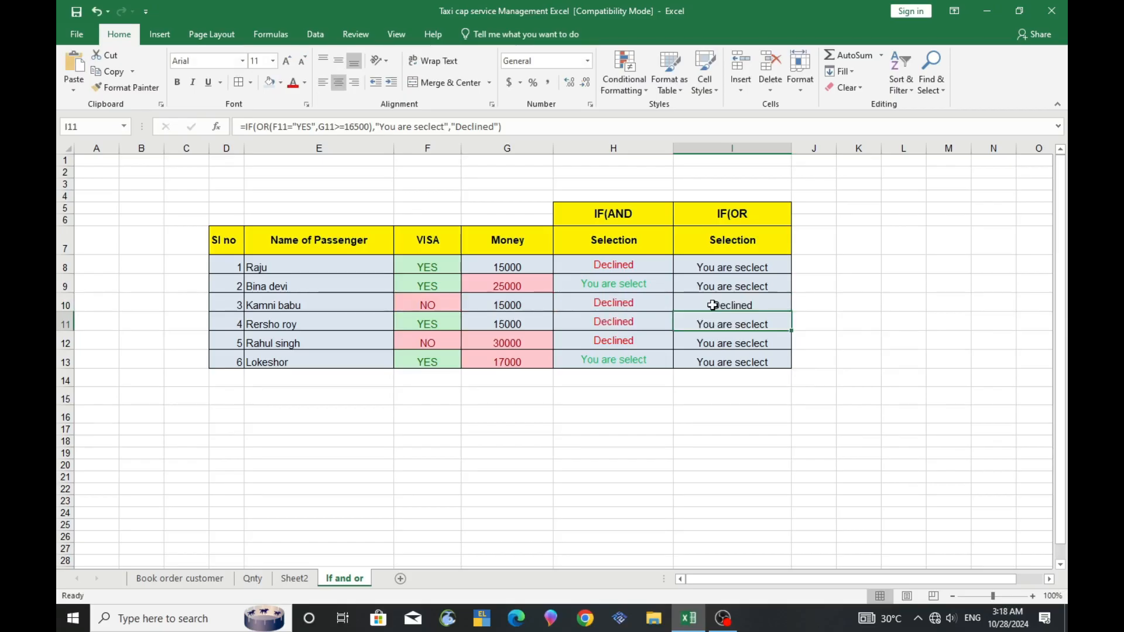
Step: Compare the IF(AND and IF(OR column headings and the first passenger's results under them
left_click(609, 213)
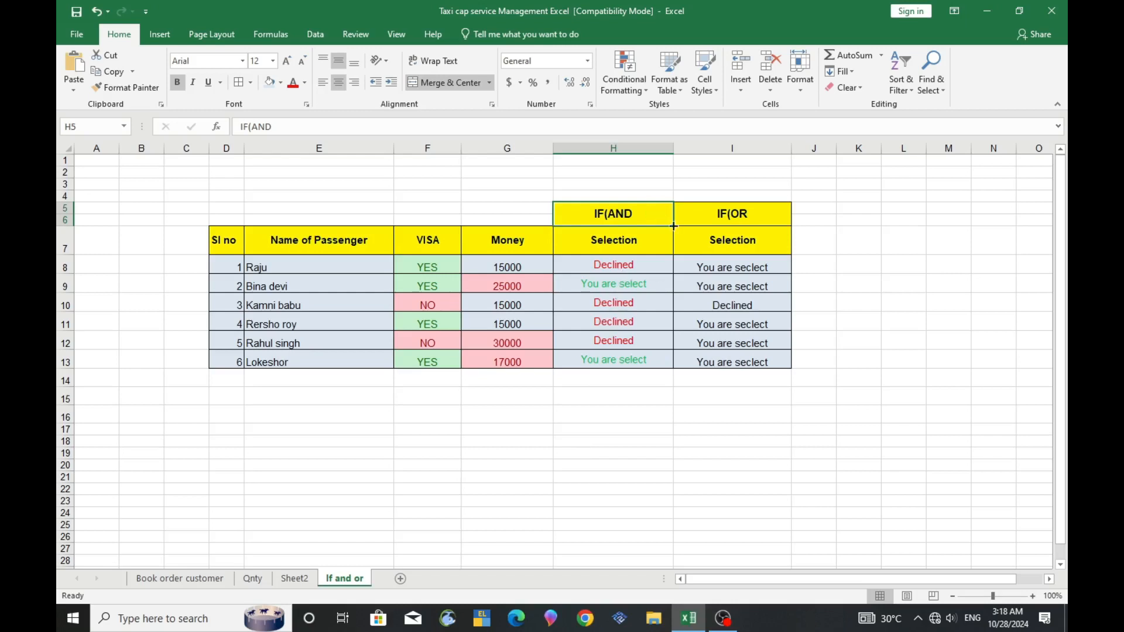
left_click(651, 264)
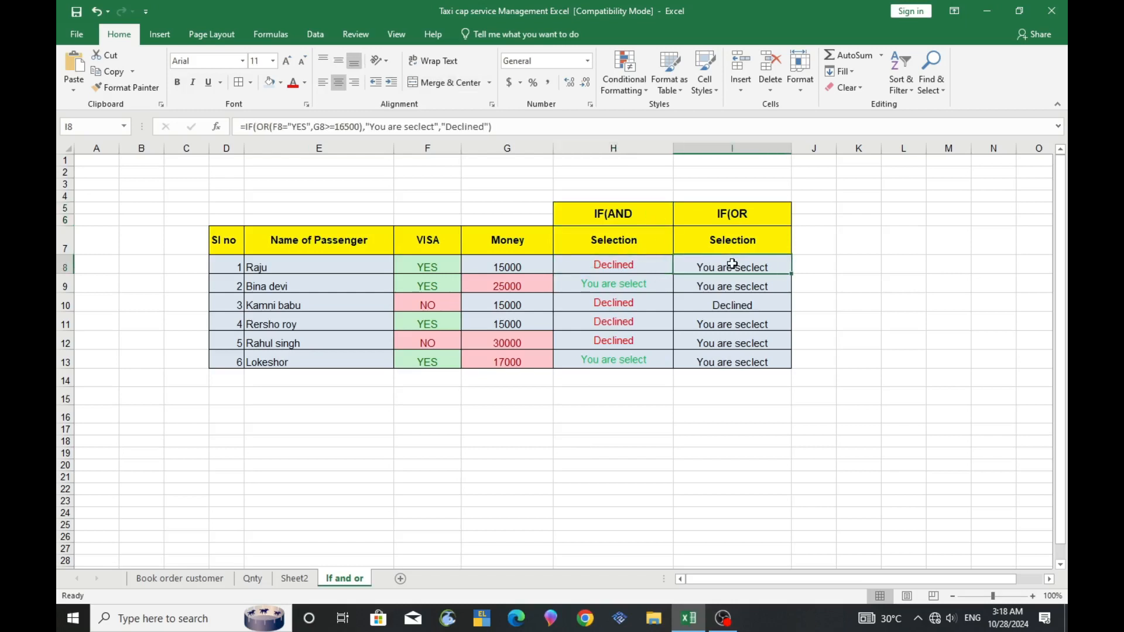
left_click(630, 213)
left_click(727, 208)
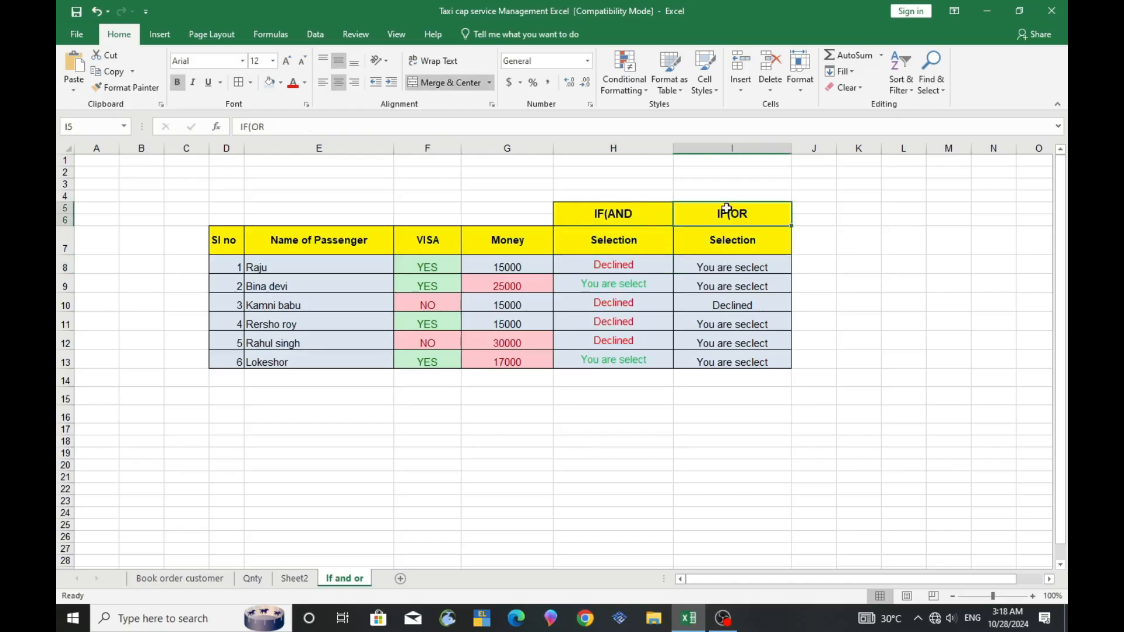
left_click(723, 619)
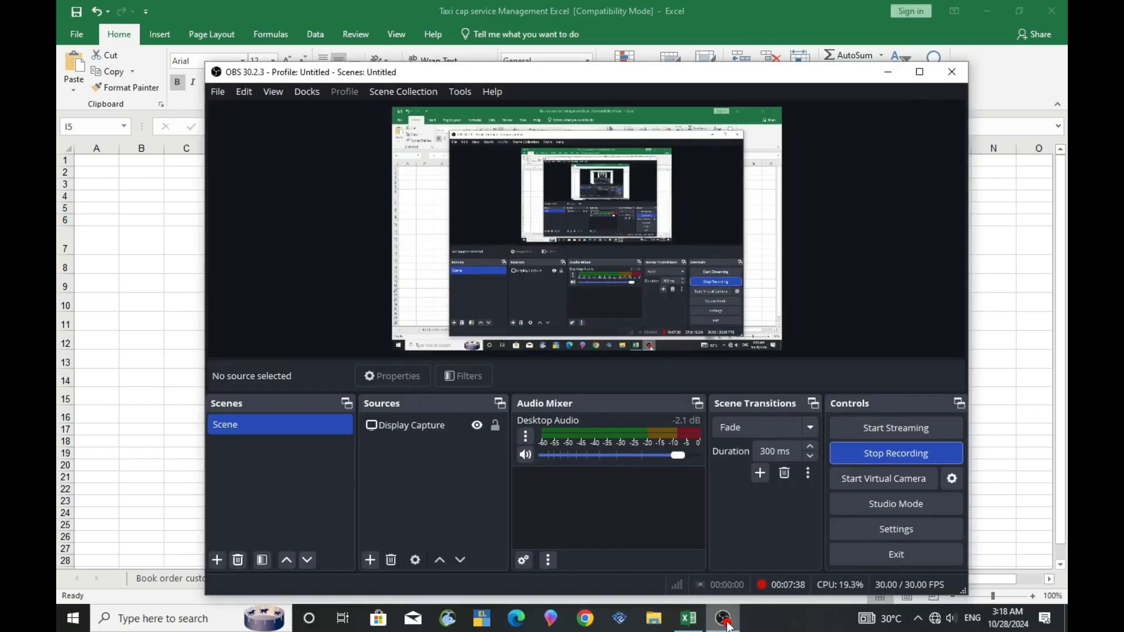